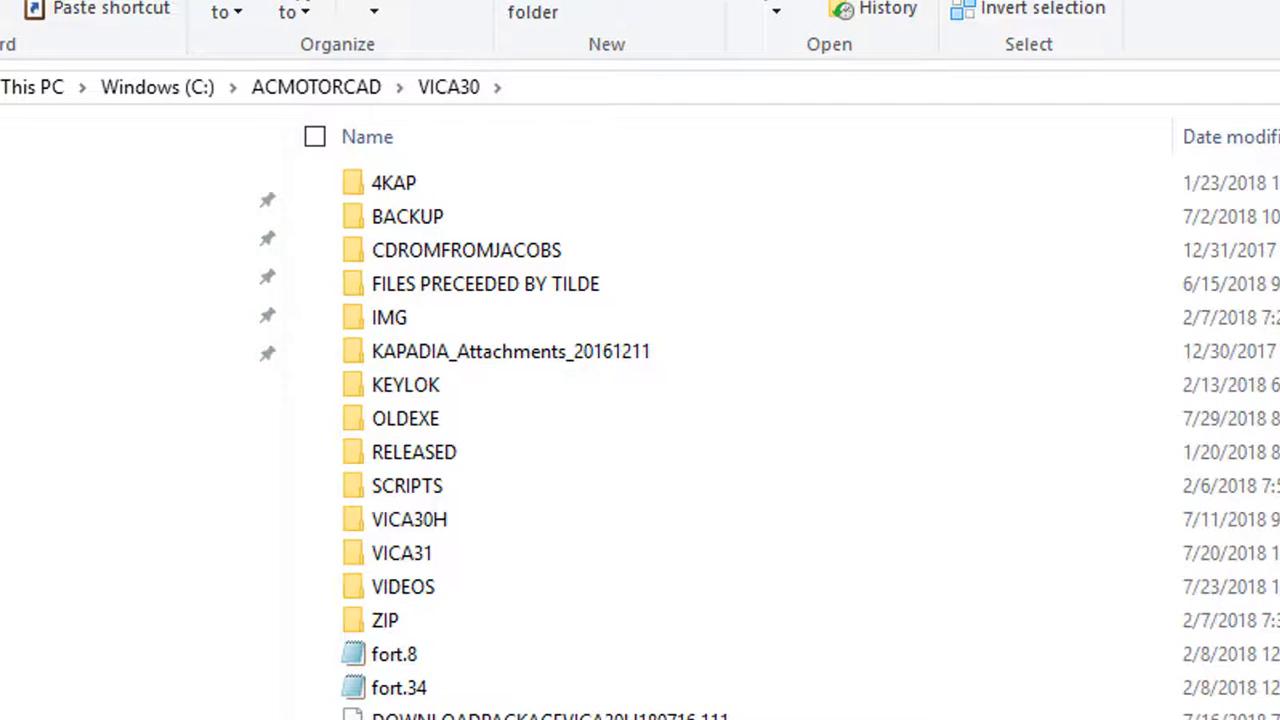
# Step: Launch VICA30HWIN.exe from the VICA30 folder and enlarge its Graphic1 output window to fill most of the program area
pyautogui.click(320, 648)
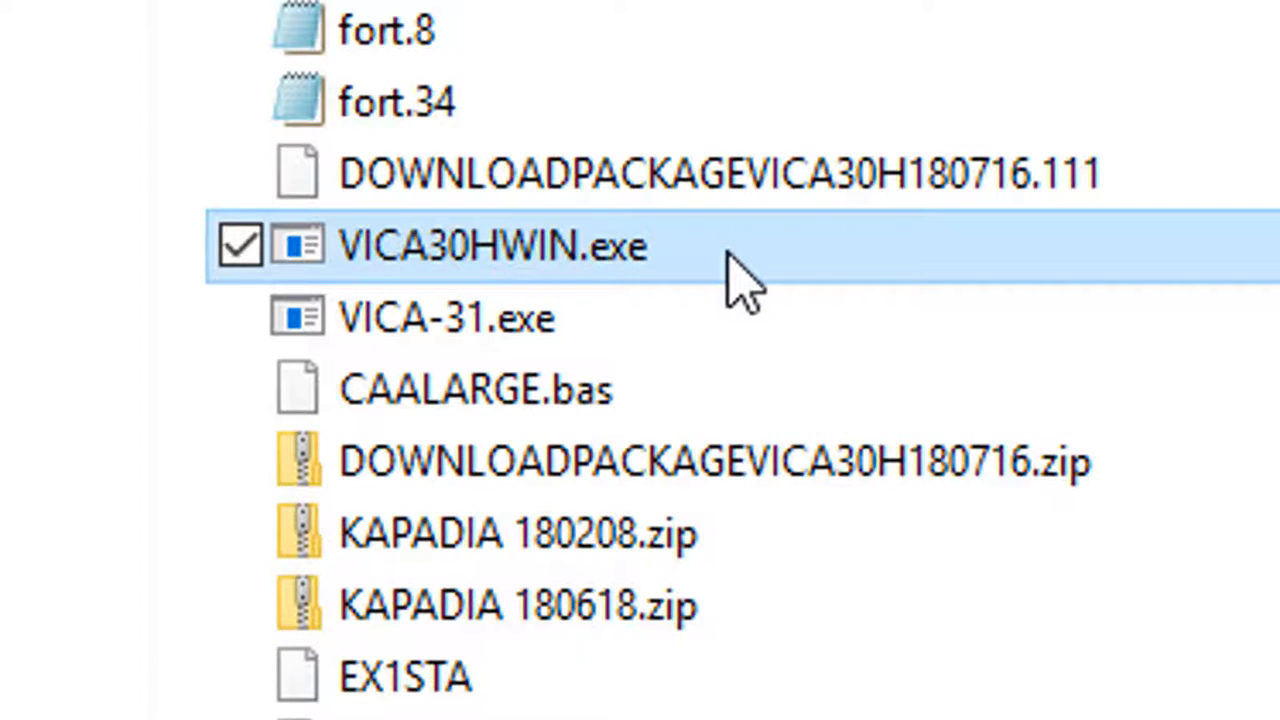
pyautogui.doubleClick(727, 250)
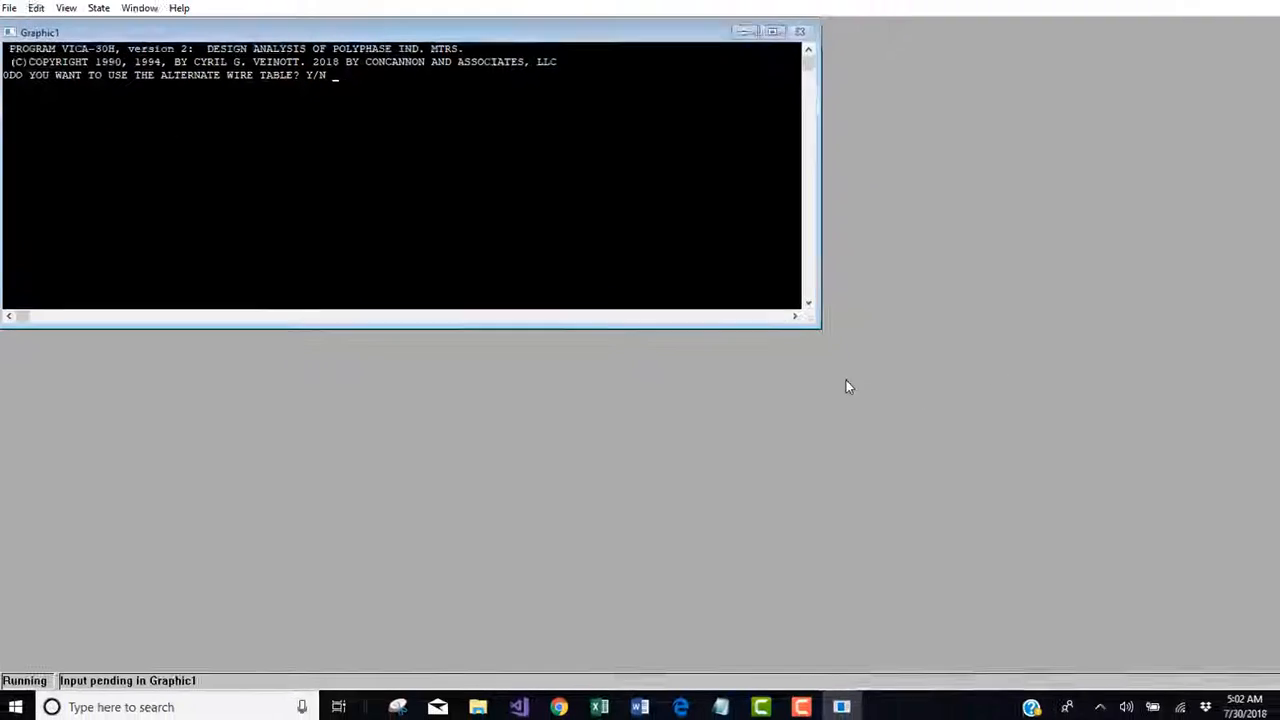
pyautogui.moveTo(820, 327); pyautogui.dragTo(1253, 671)
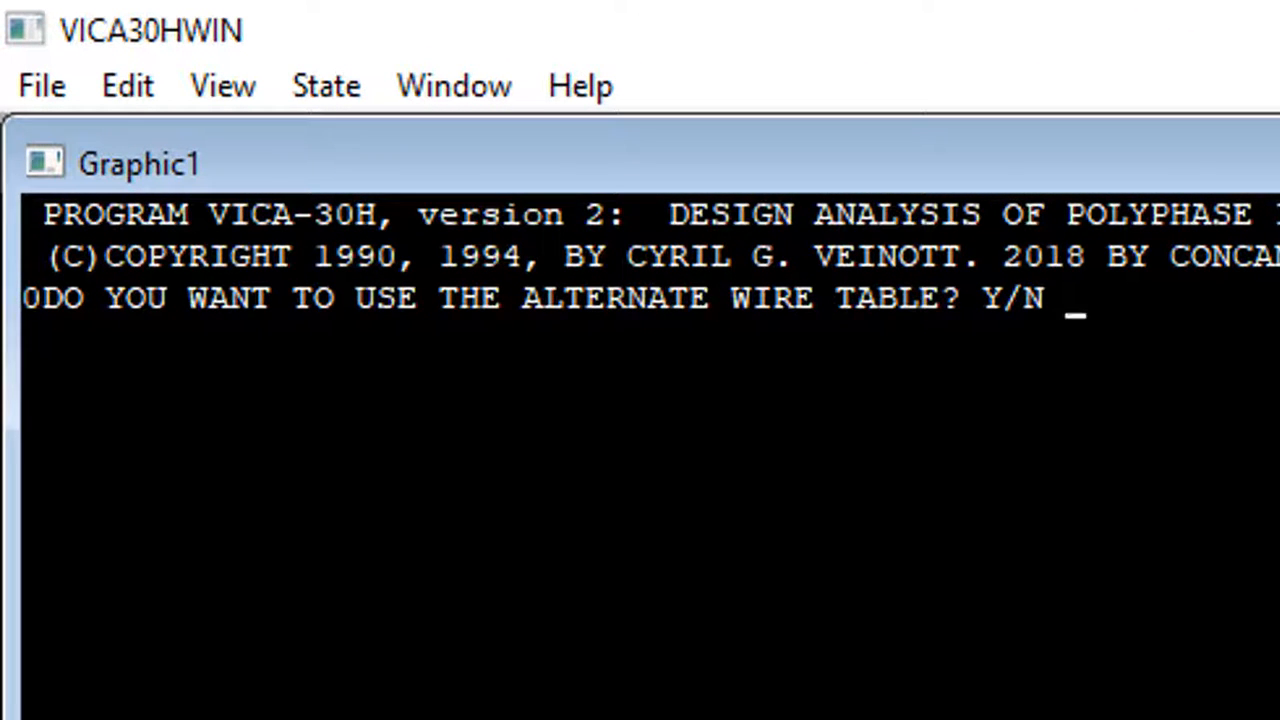
# Step: Decline the alternate wire table and read the motor inputs from the file SJ30
pyautogui.write('N')
pyautogui.press('Return')
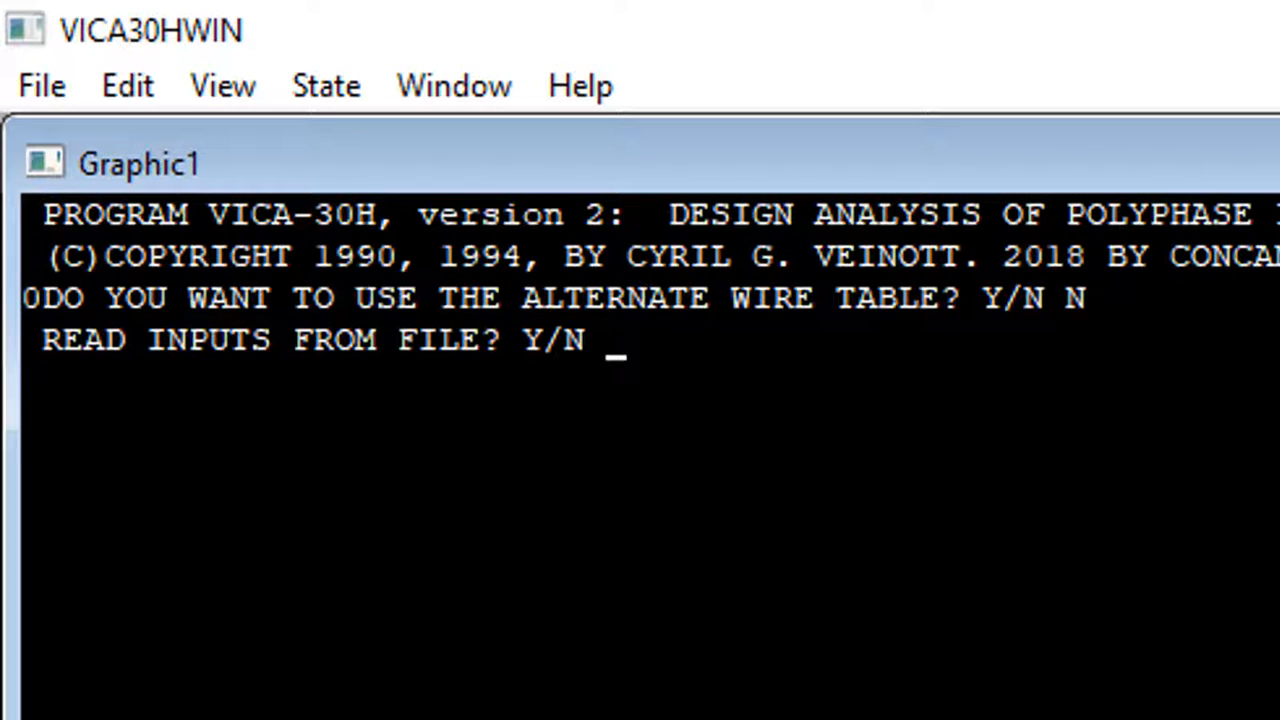
pyautogui.write('Y')
pyautogui.press('Return')
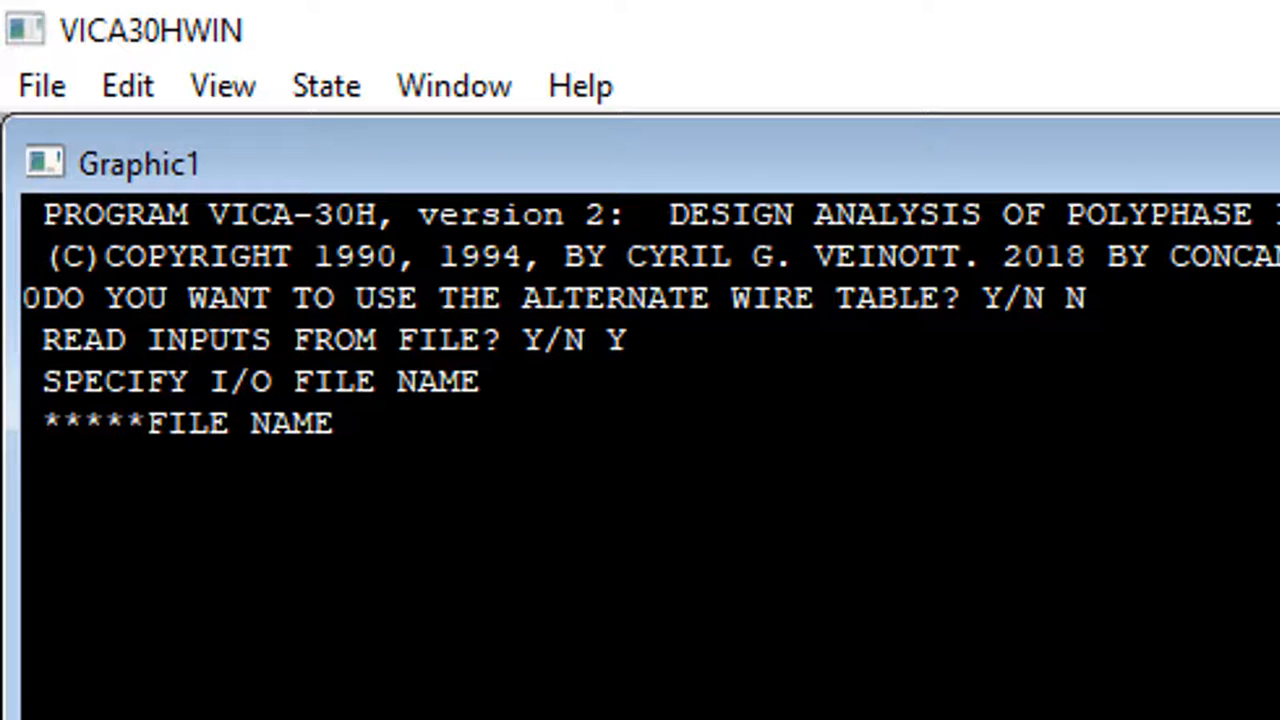
pyautogui.write('SJ30')
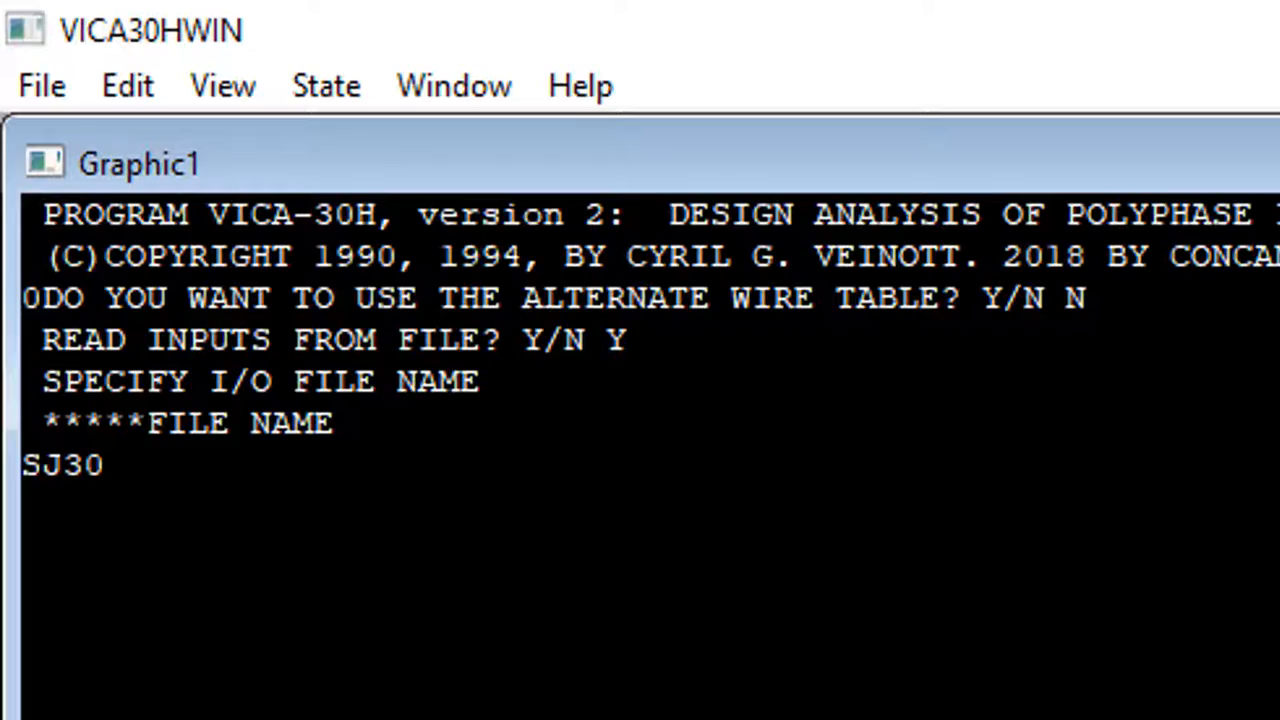
pyautogui.press('Return')
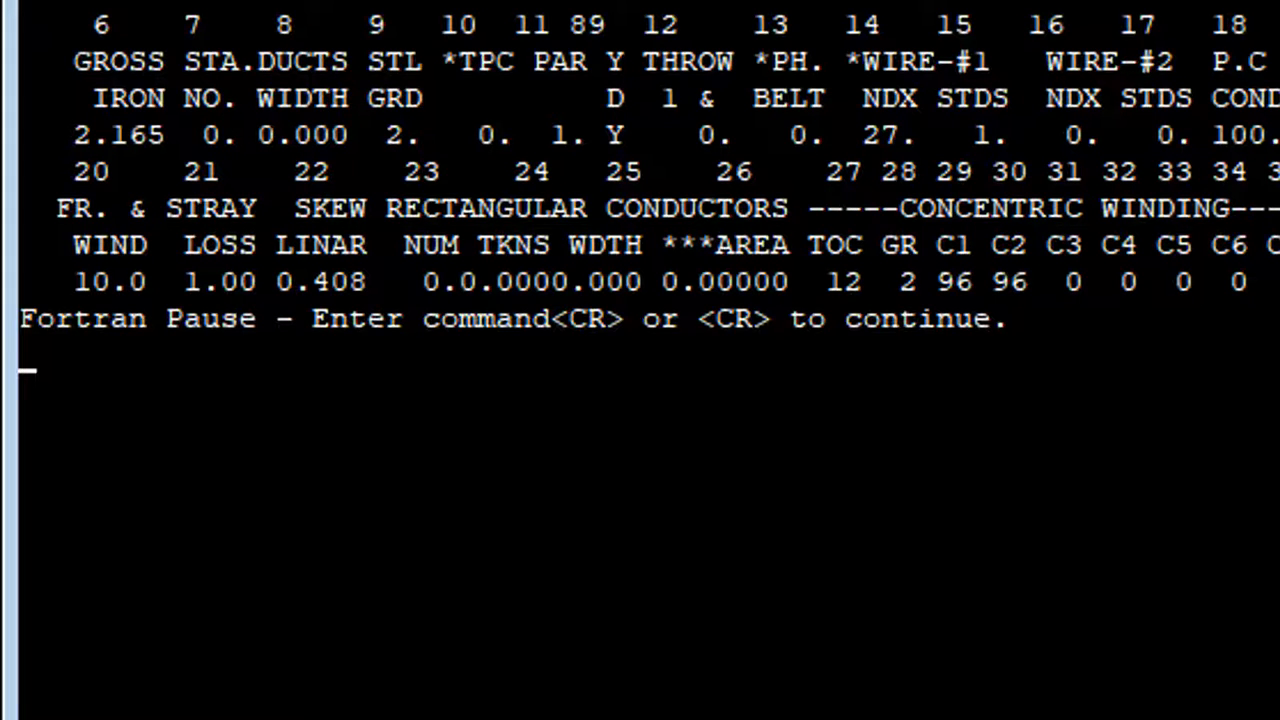
# Step: Page through the loaded inputs, accept them all as OK and decline saving them
pyautogui.press('Return')
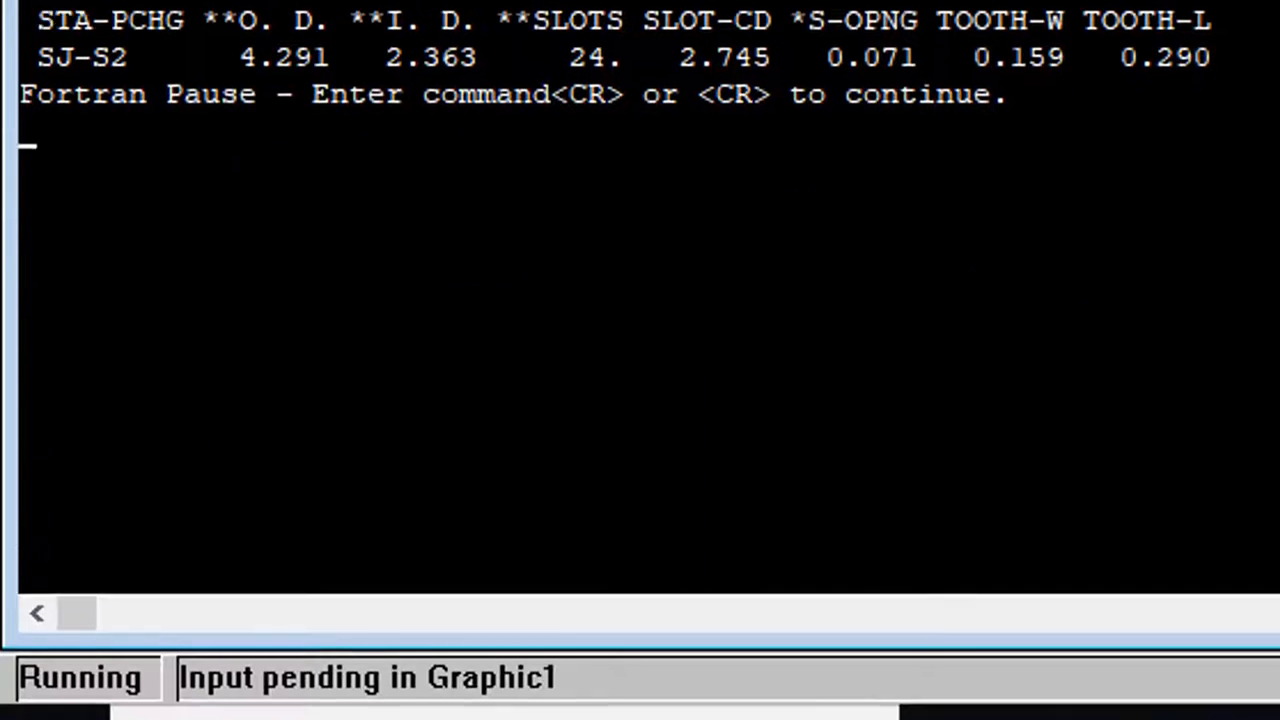
pyautogui.press('Return')
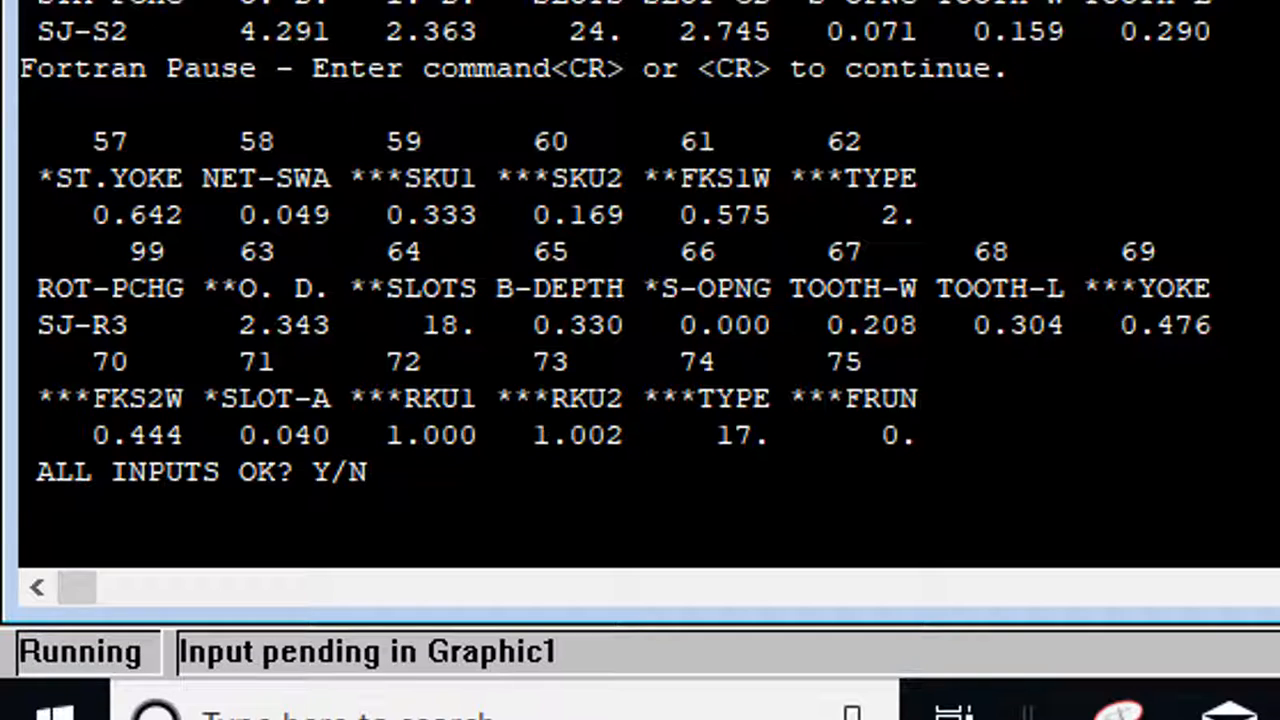
pyautogui.write('Y')
pyautogui.press('Return')
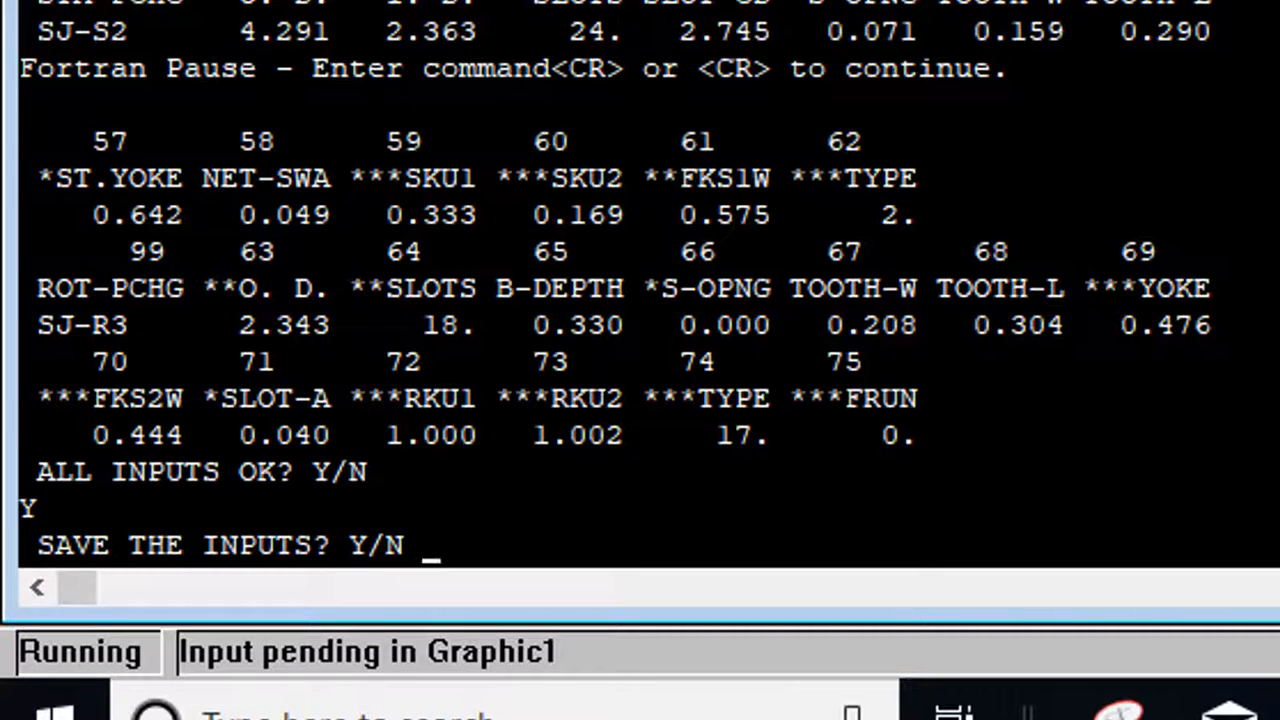
pyautogui.write('N')
pyautogui.press('Return')
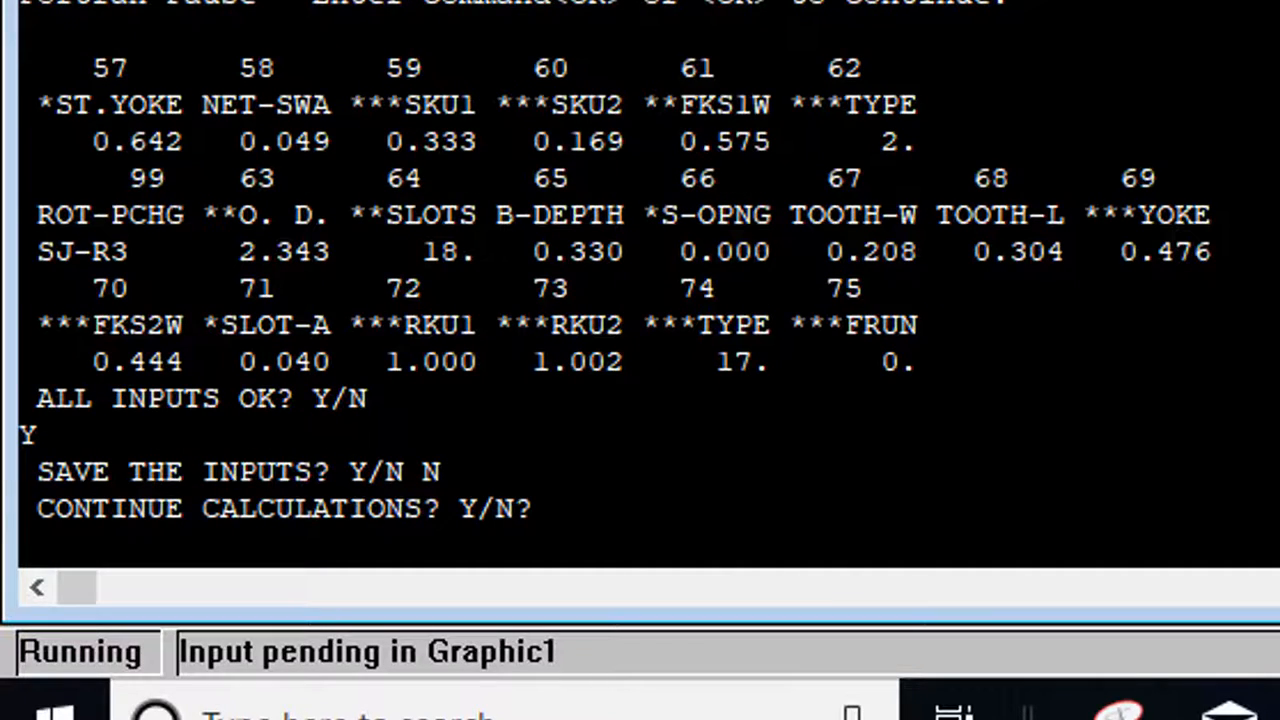
# Step: Continue the calculations with output on the screen and page through the performance data to the action list
pyautogui.write('Y')
pyautogui.press('Return')
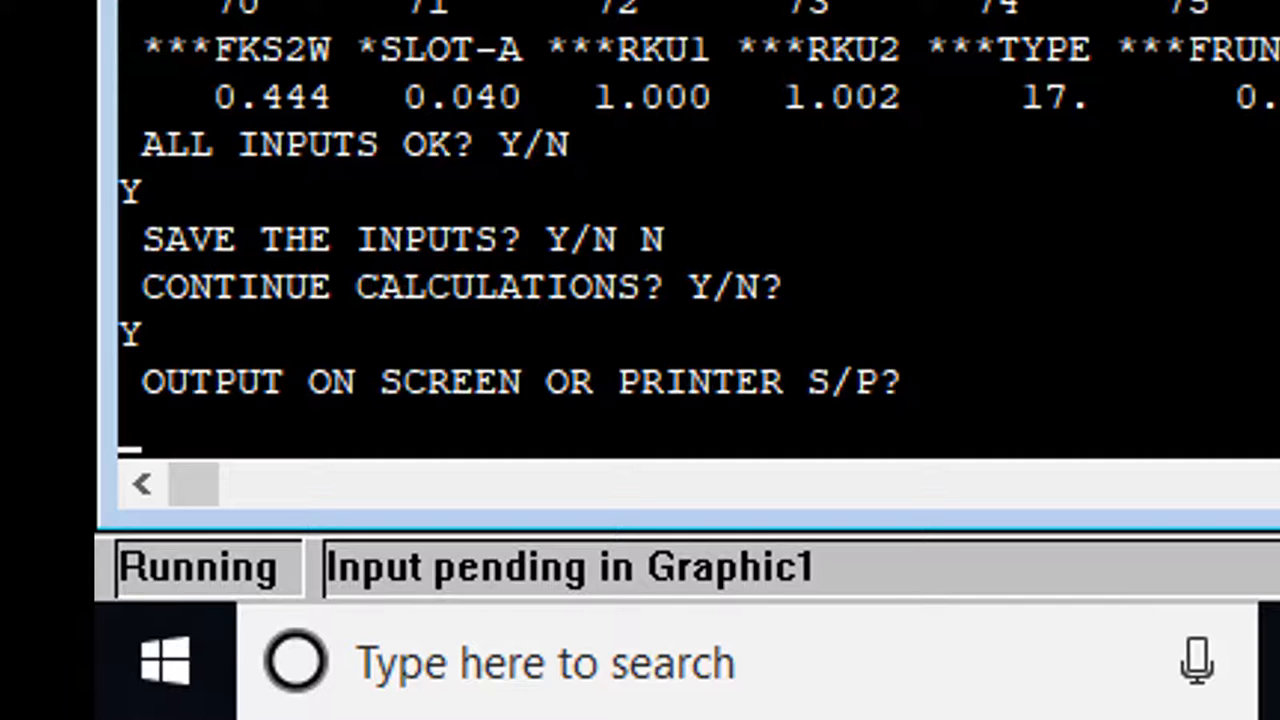
pyautogui.write('S')
pyautogui.press('Return')
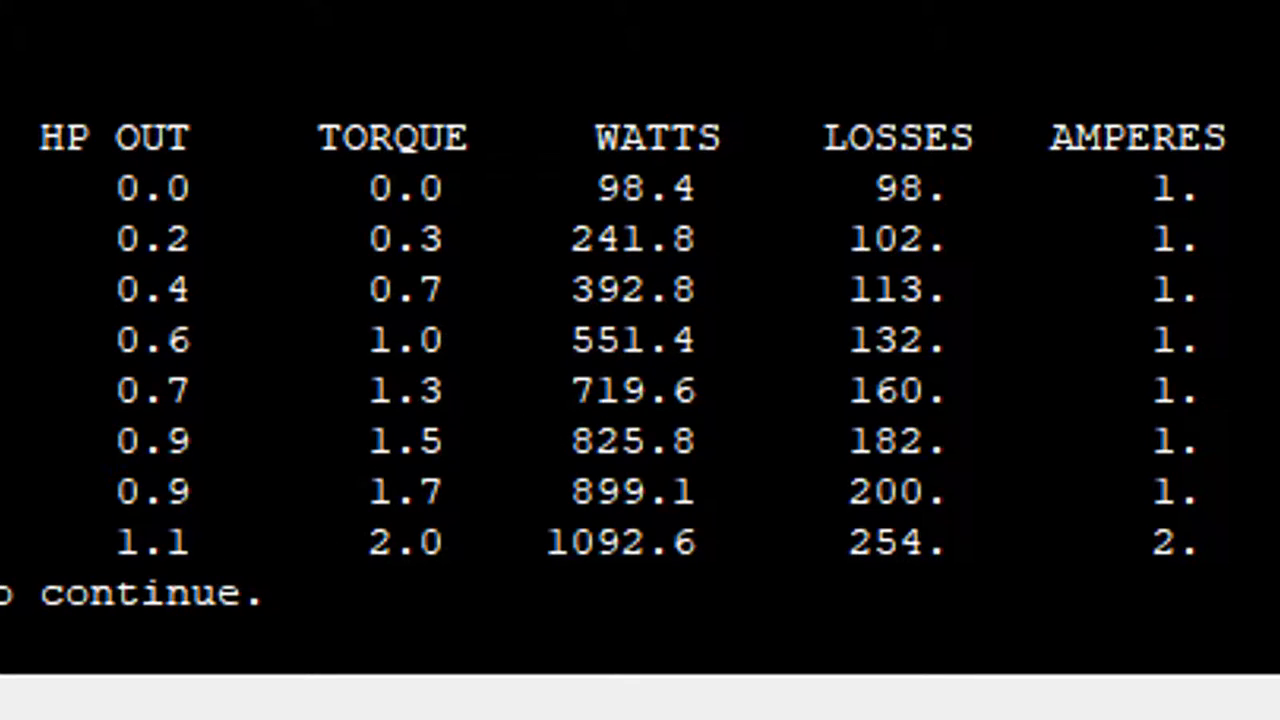
pyautogui.press('Return')
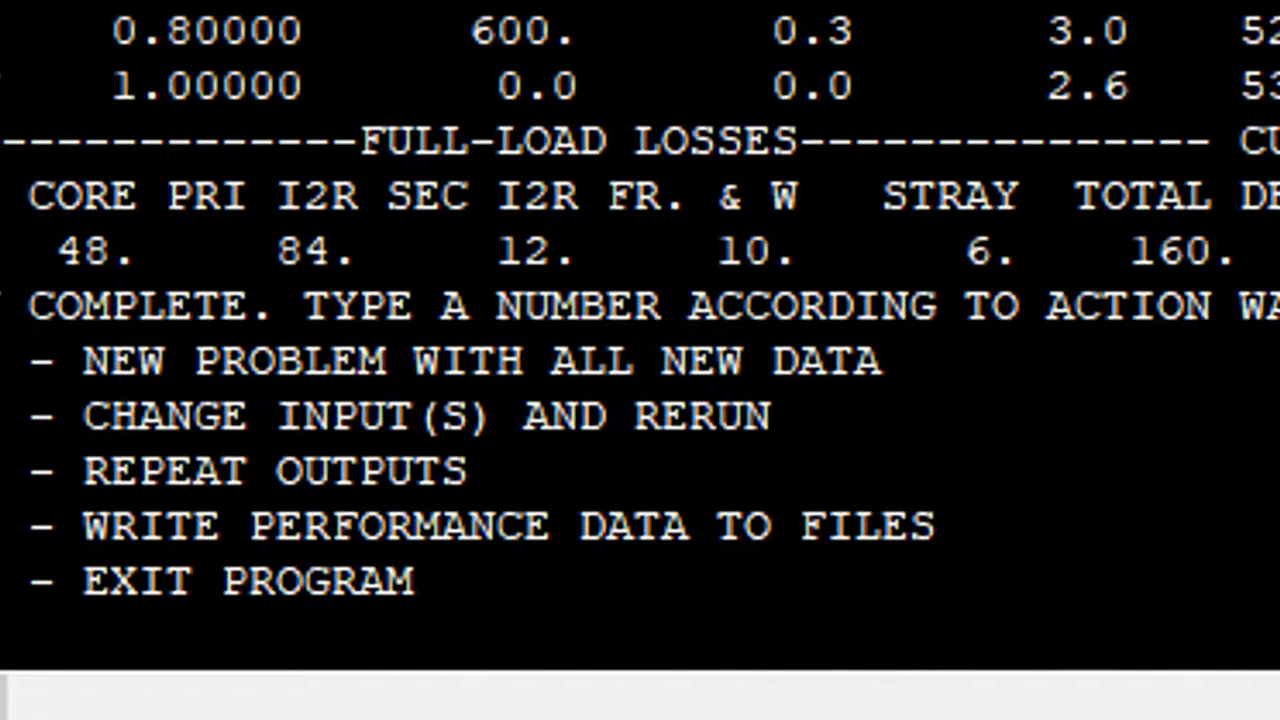
# Step: Choose to change inputs and rerun, page through the input listing and answer that the inputs are not all OK
pyautogui.write('2')
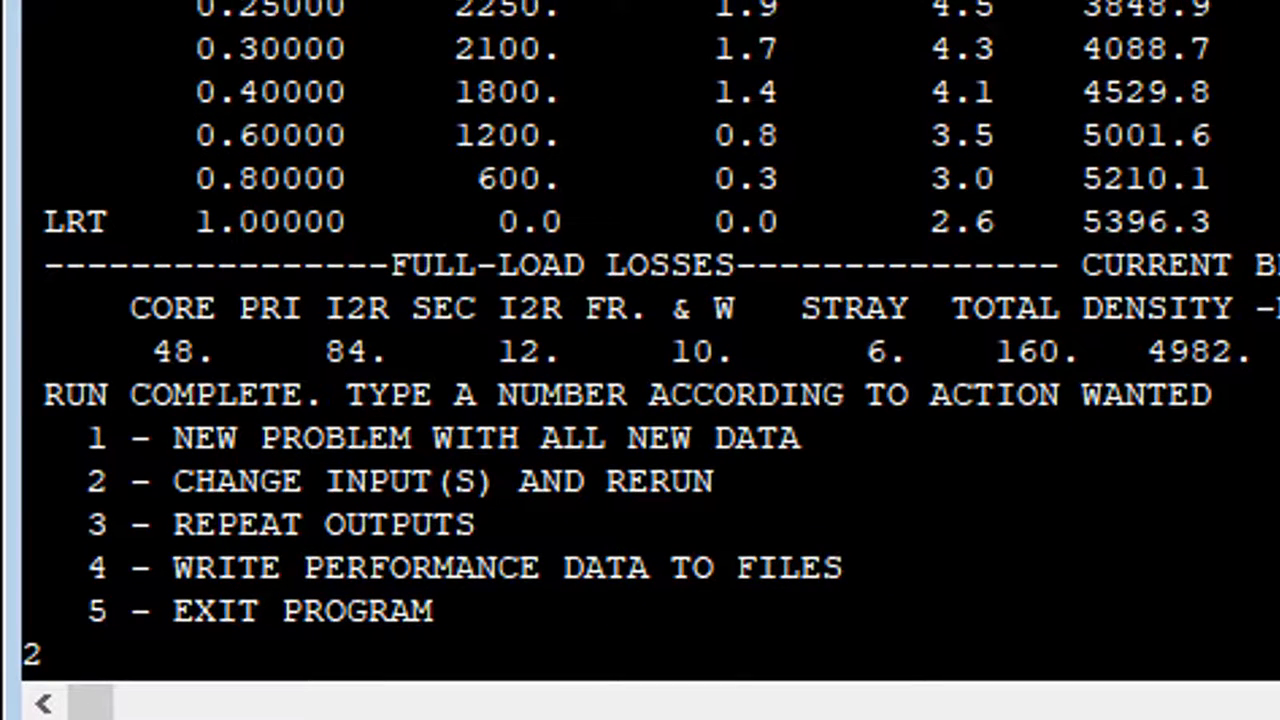
pyautogui.press('Return')
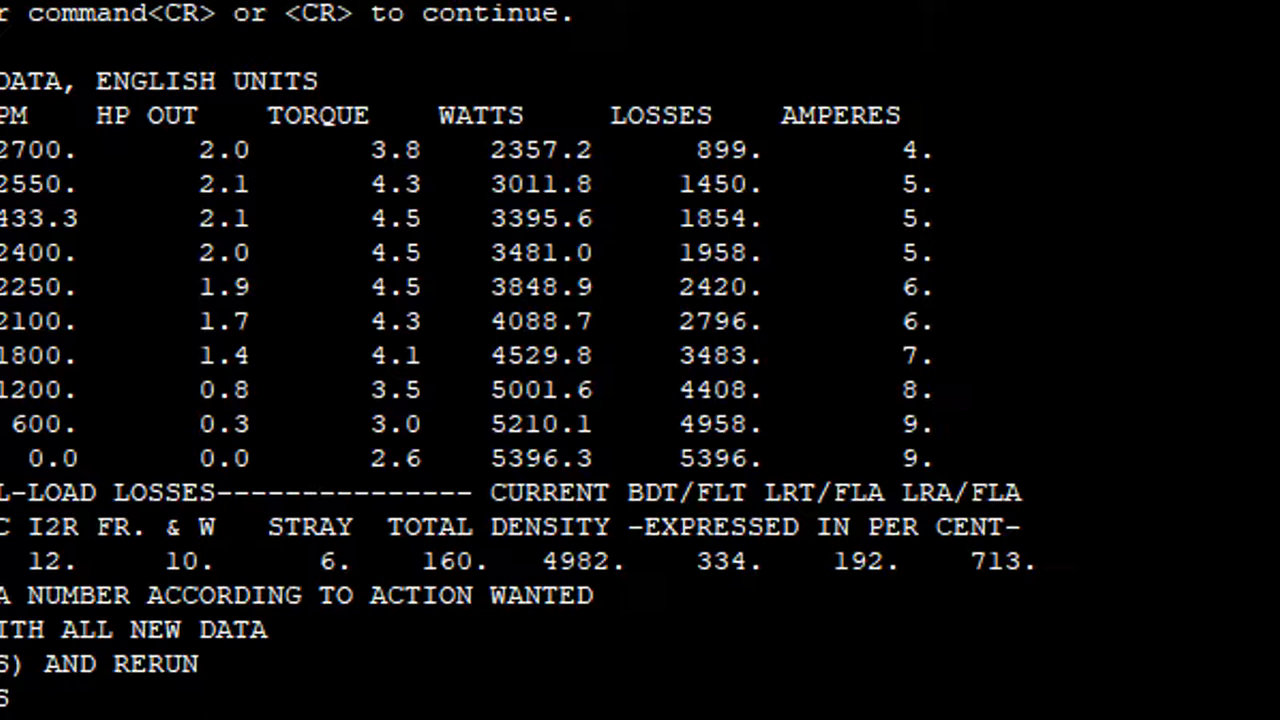
pyautogui.press('Return')
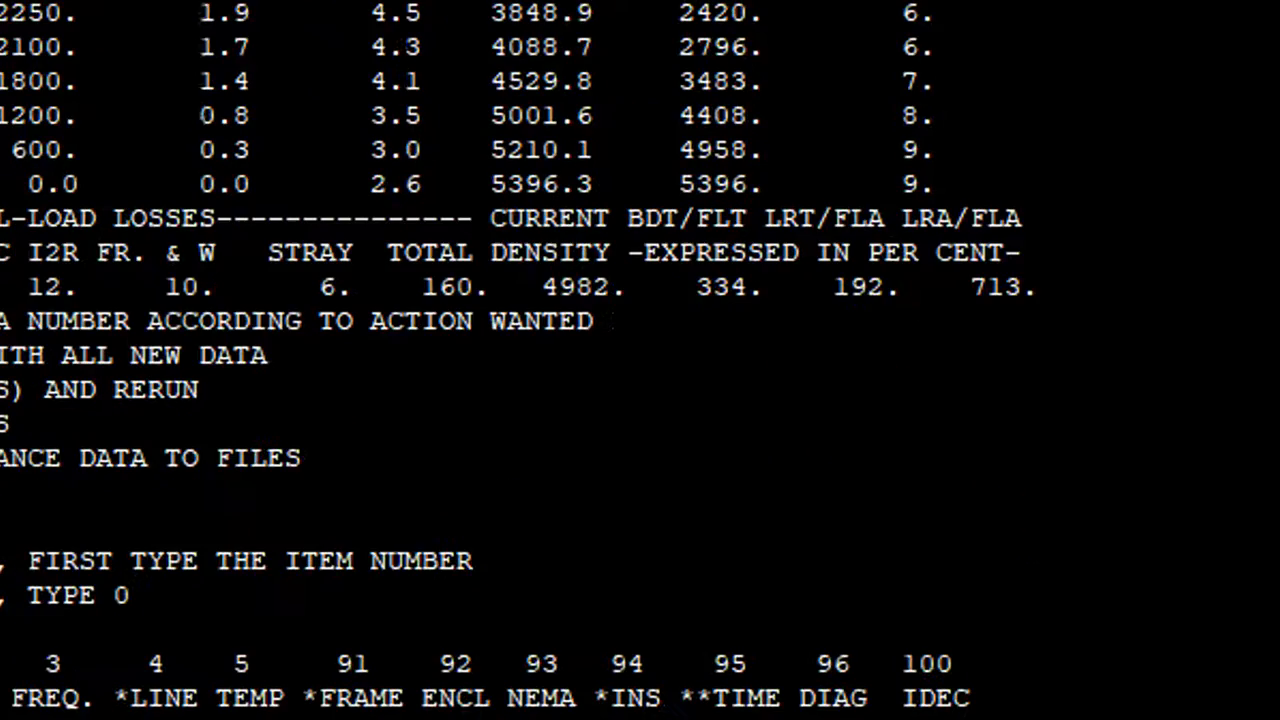
pyautogui.press('Return')
pyautogui.press('Return')
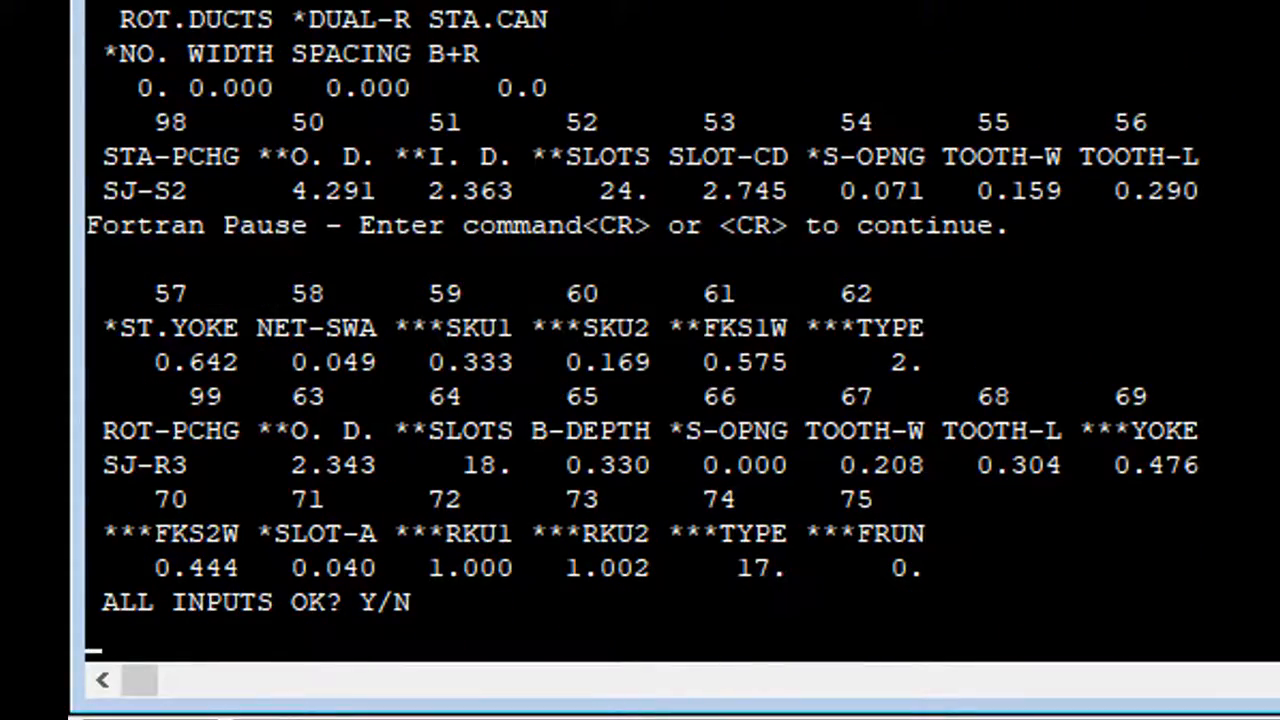
pyautogui.write('N')
pyautogui.press('Return')
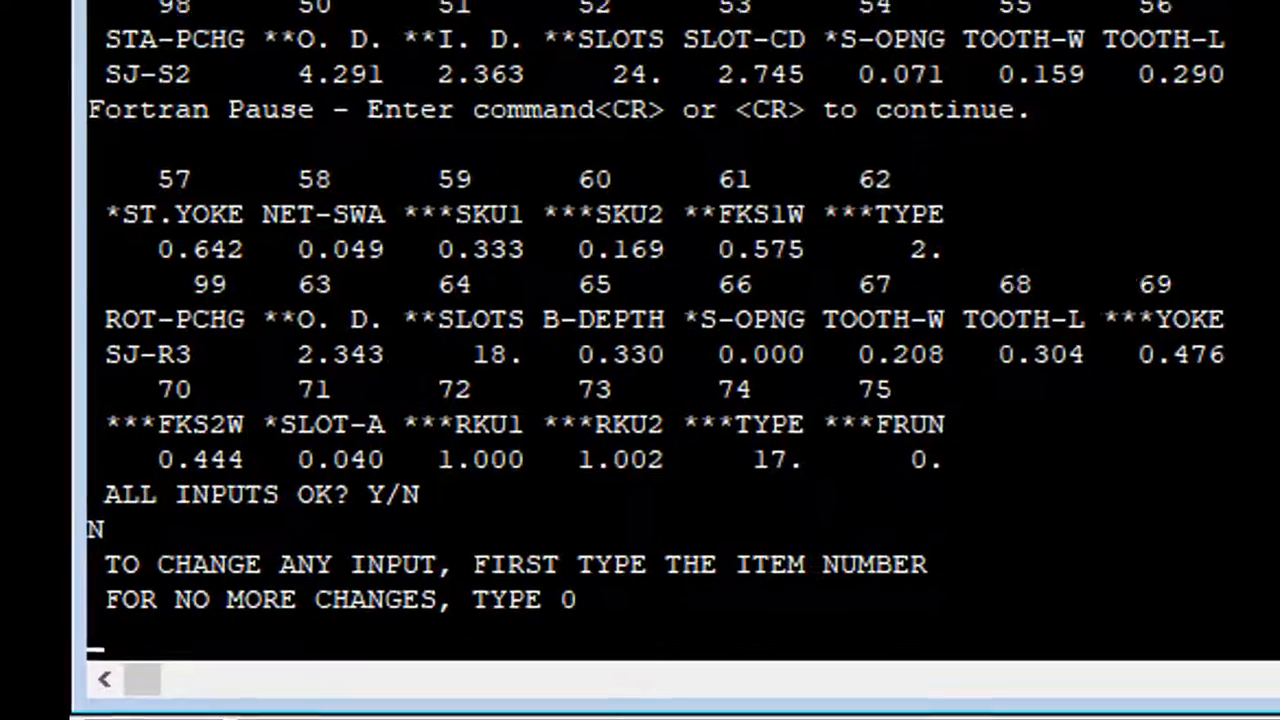
# Step: Set item 100 (IDEC) to 32103
pyautogui.write('100')
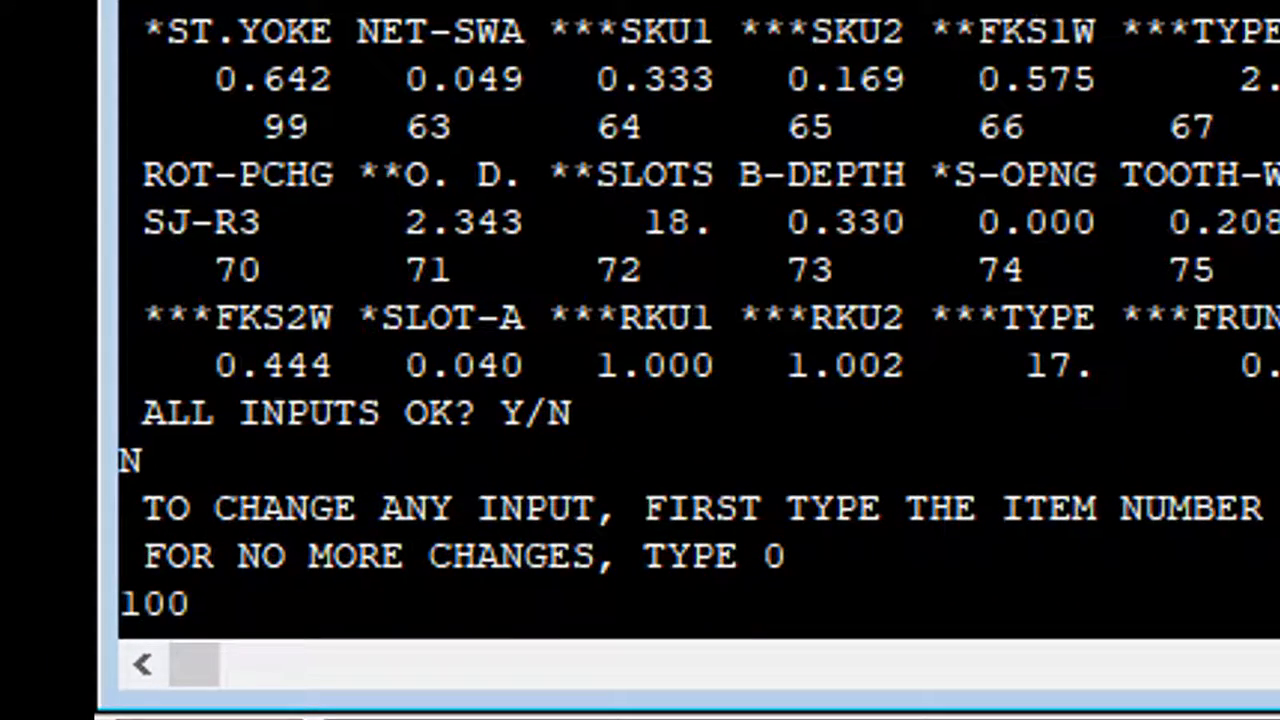
pyautogui.press('Return')
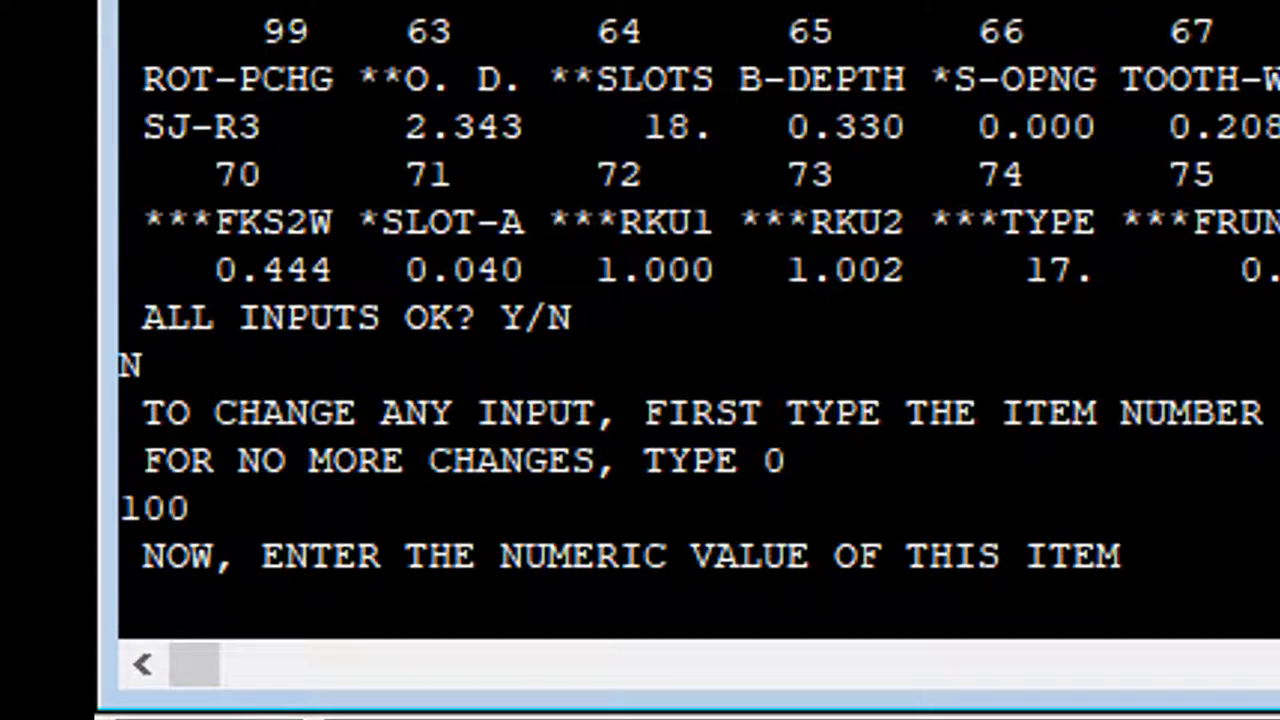
pyautogui.write('321-03')
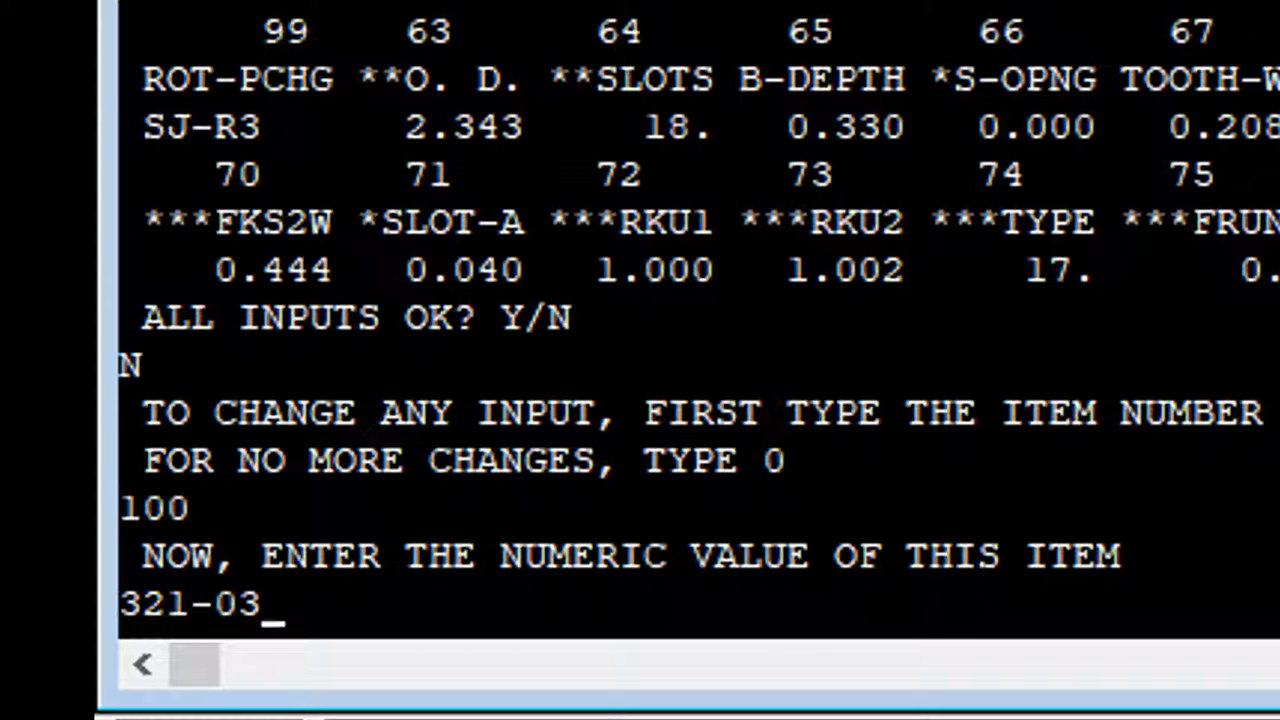
pyautogui.press('BackSpace')
pyautogui.press('BackSpace')
pyautogui.press('BackSpace')
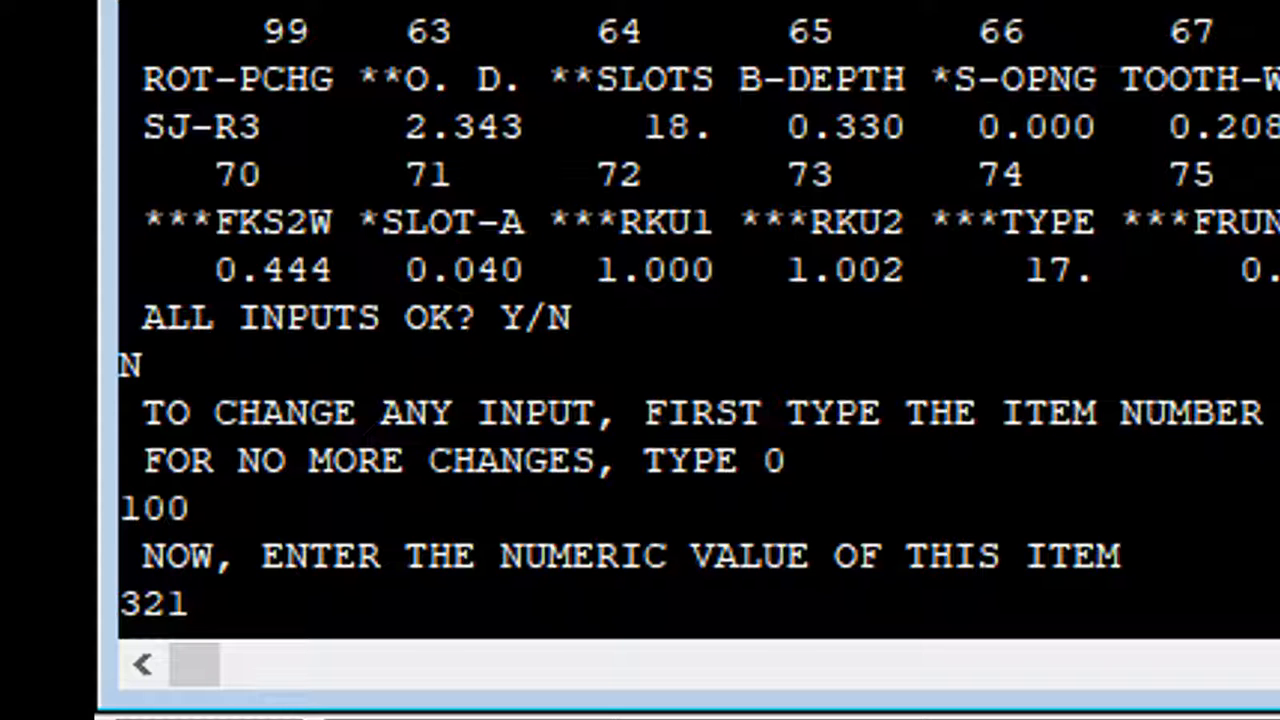
pyautogui.write('03')
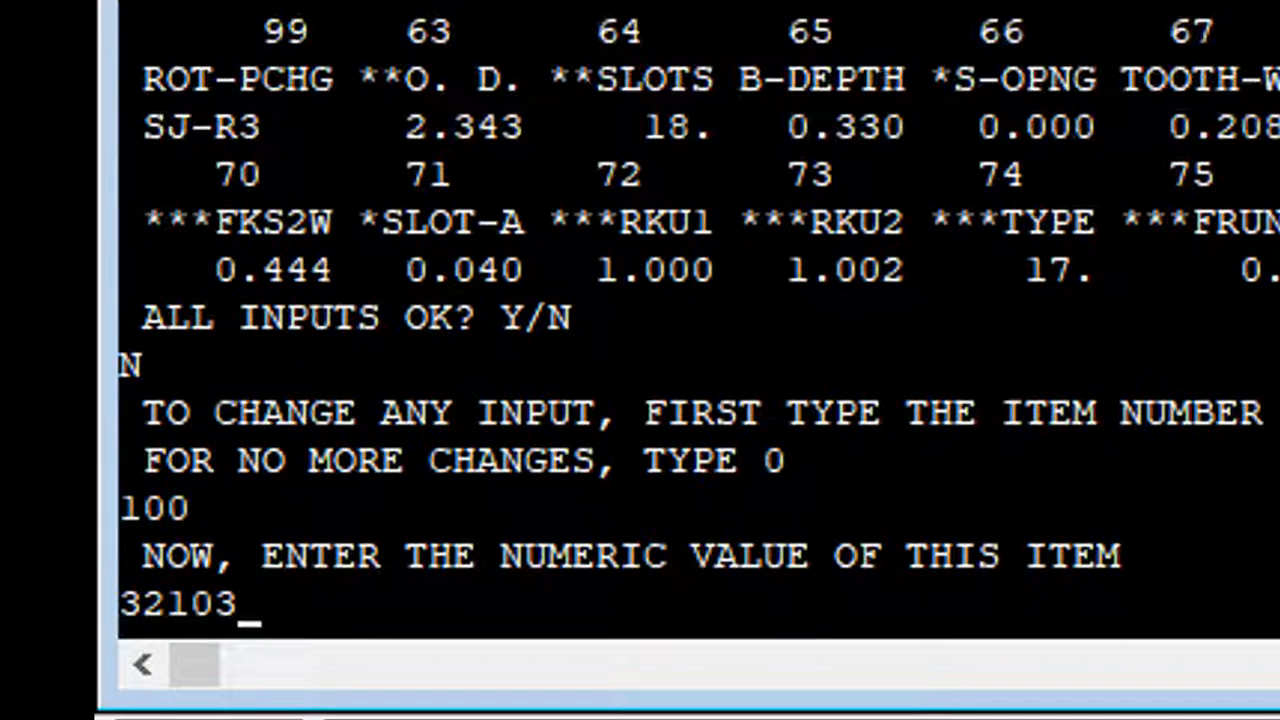
pyautogui.press('Return')
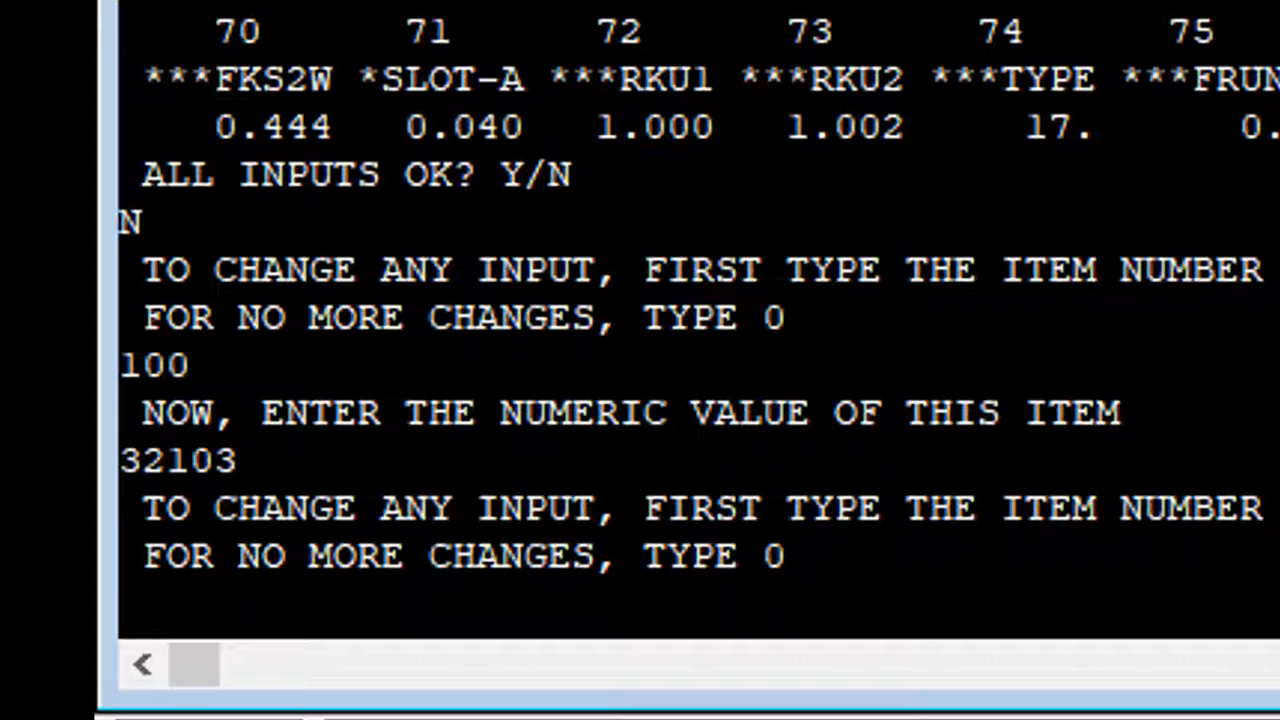
# Step: Finish the input changes with item number 0, page through the revised listing and accept all inputs as OK
pyautogui.write('0')
pyautogui.press('Return')
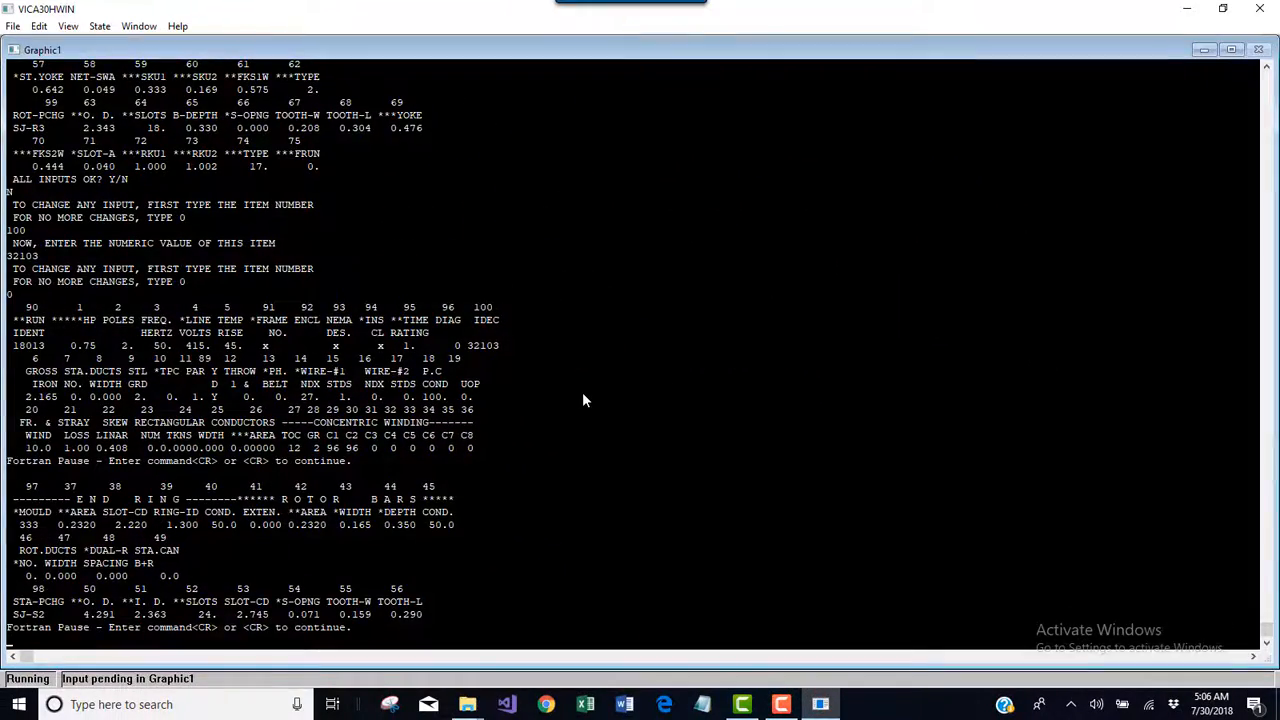
pyautogui.press('Return')
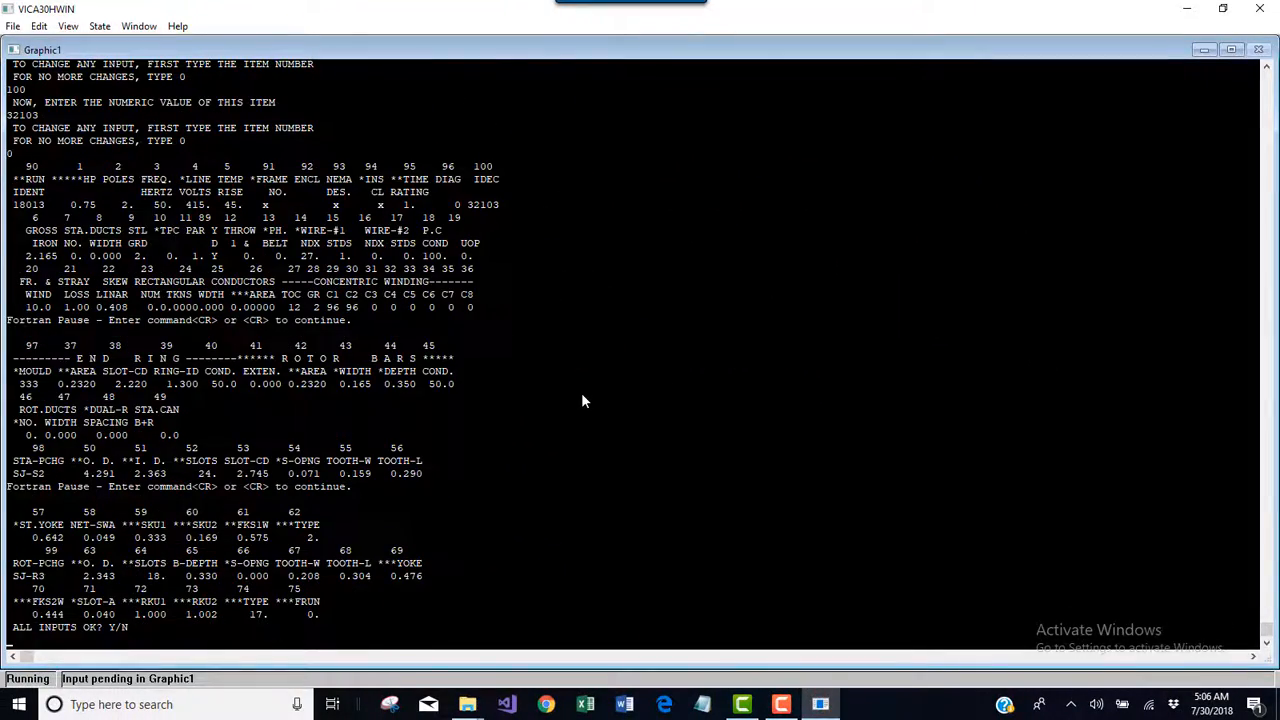
pyautogui.write('Y')
pyautogui.press('Return')
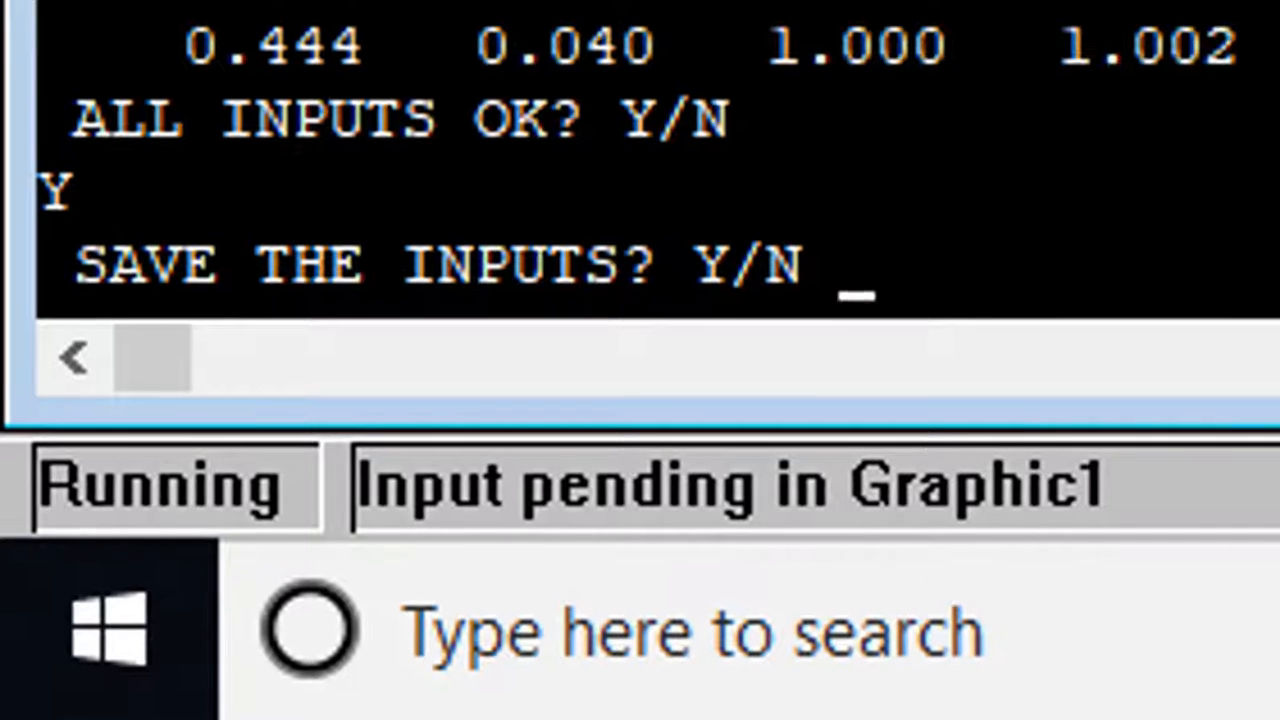
# Step: Save the inputs under the I/O file name SJ30A
pyautogui.write('Y')
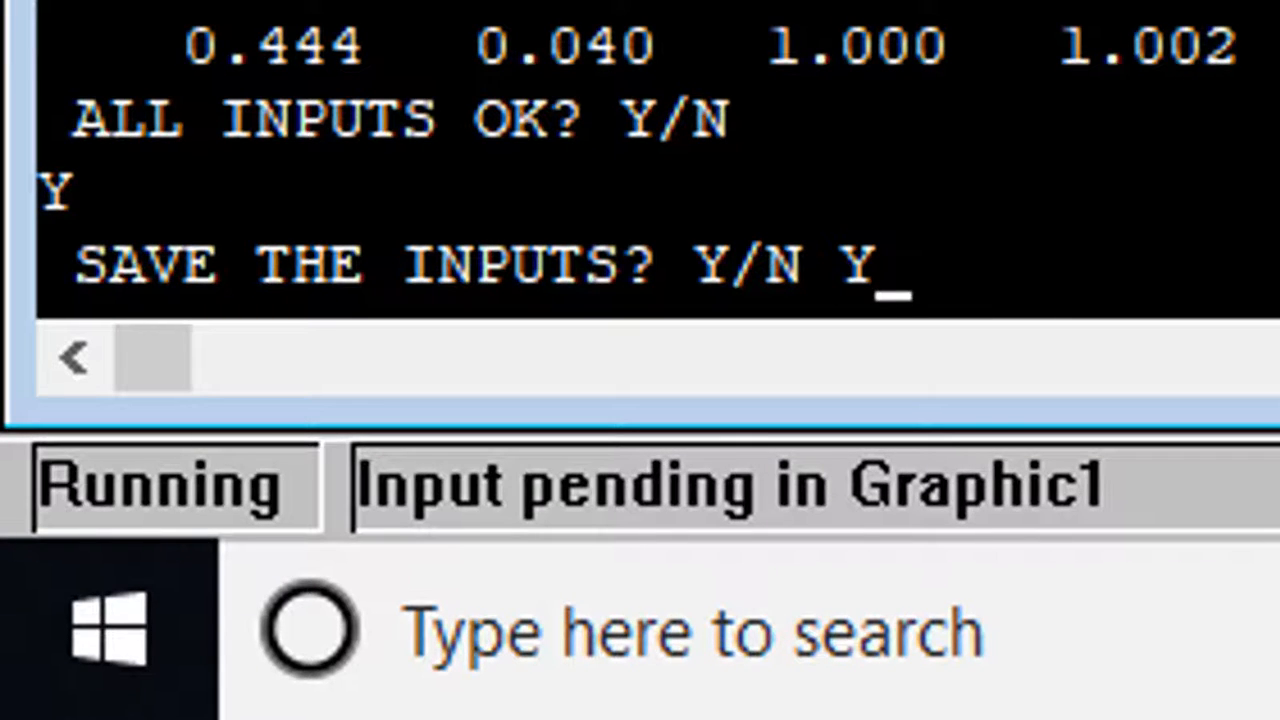
pyautogui.press('Return')
pyautogui.write('SJ')
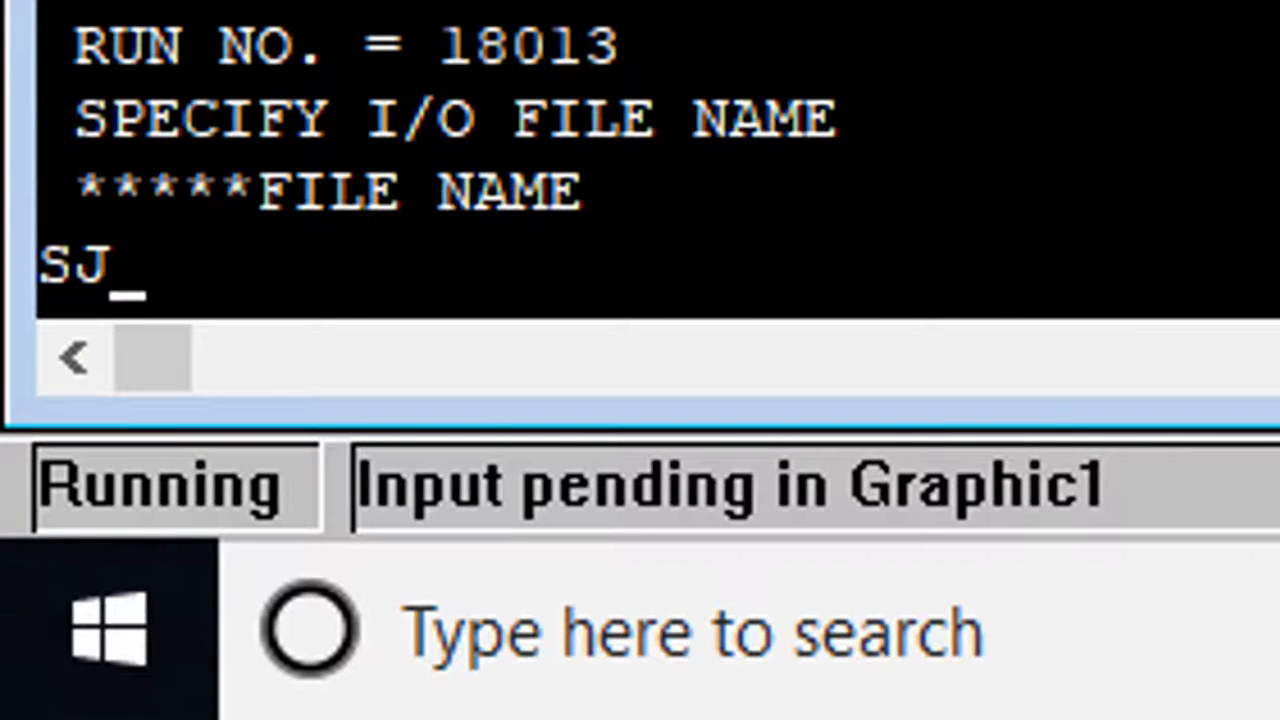
pyautogui.write('30')
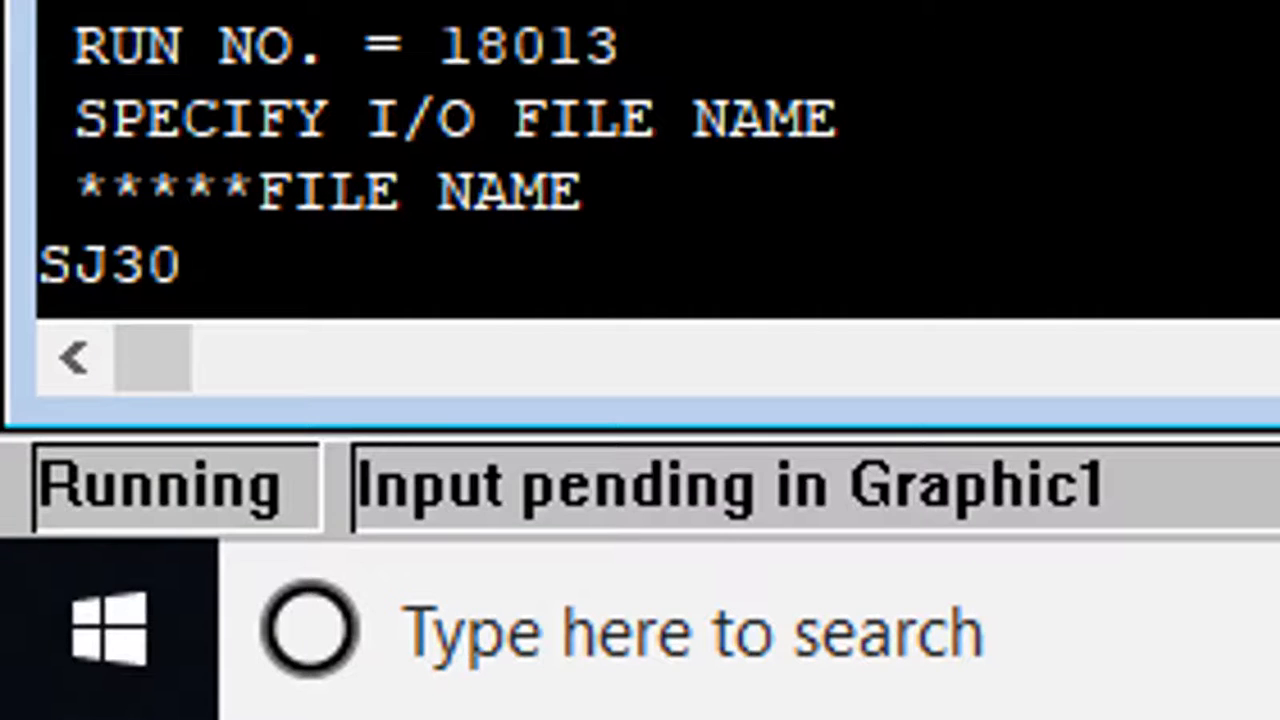
pyautogui.write('A')
pyautogui.press('Return')
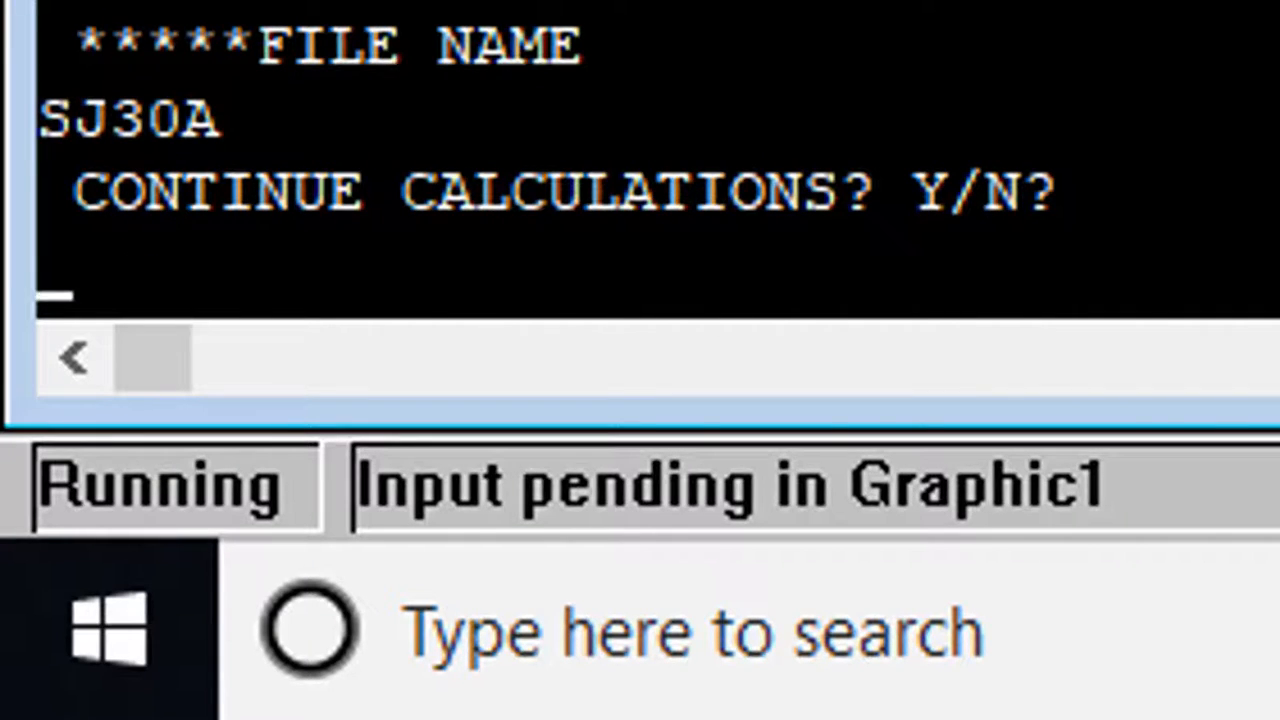
# Step: Rerun the calculations with the revised inputs and output the performance data on the screen
pyautogui.write('Y')
pyautogui.press('Return')
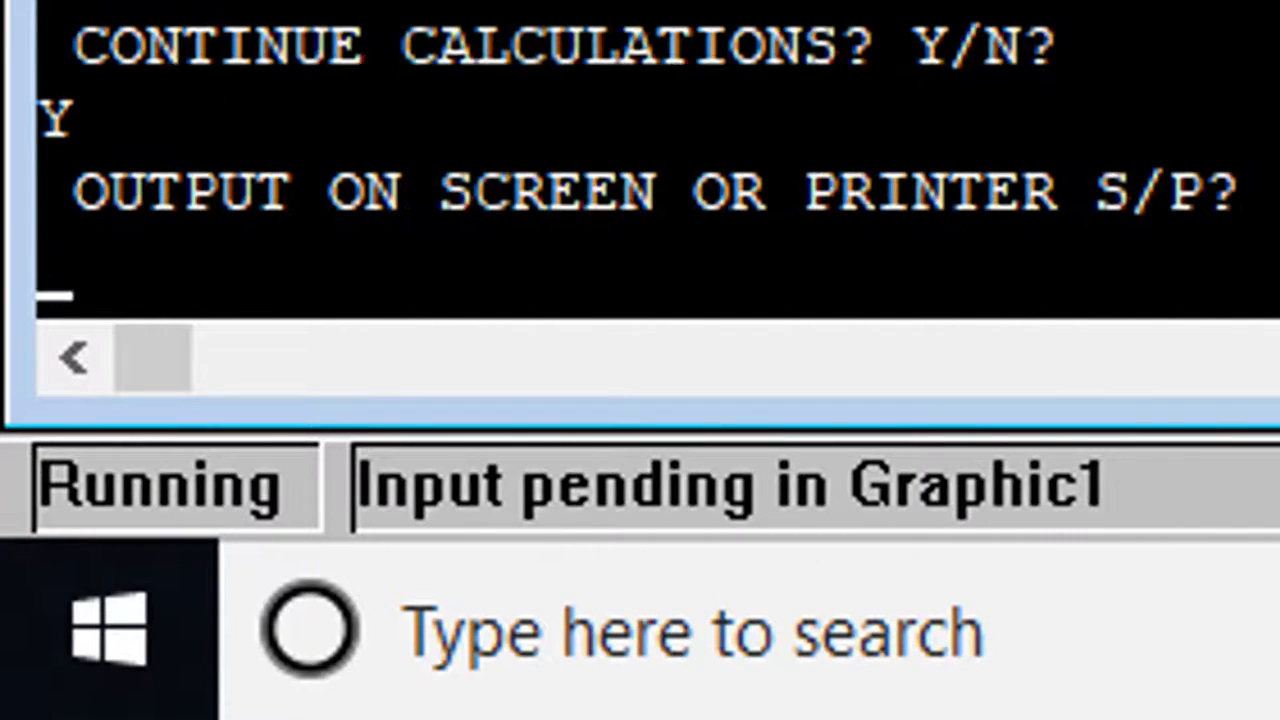
pyautogui.write('S')
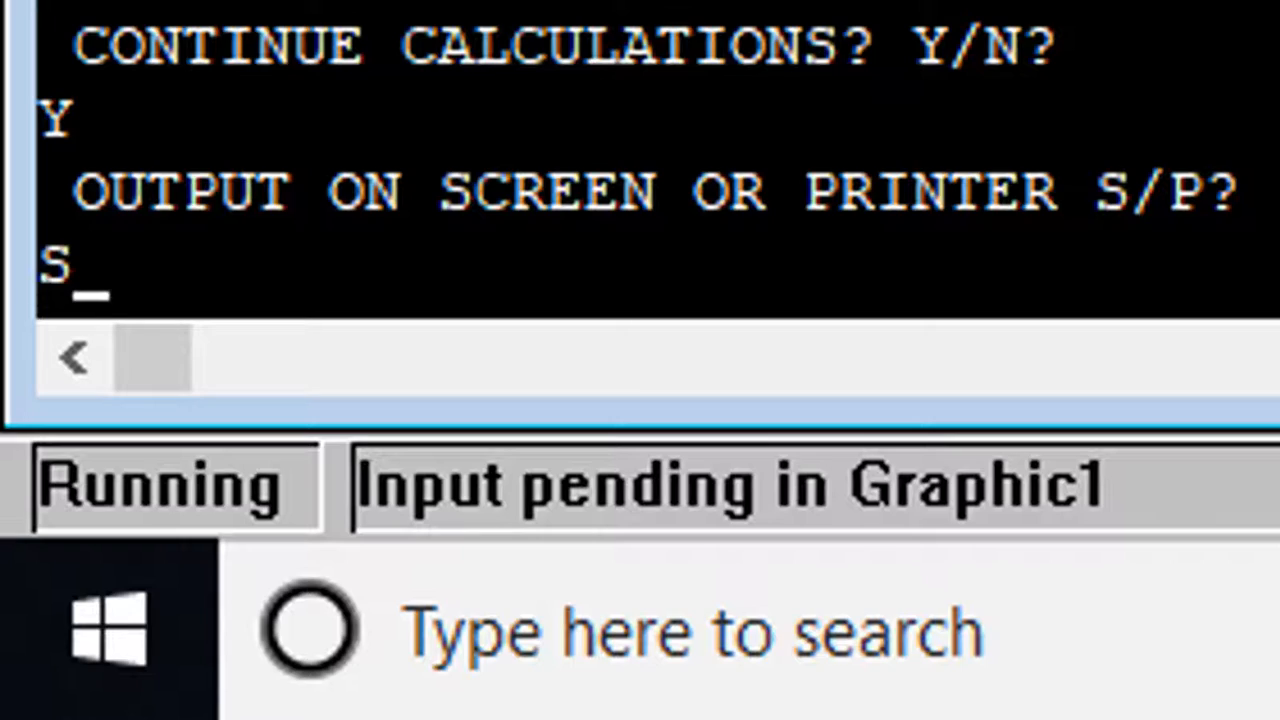
pyautogui.press('Return')
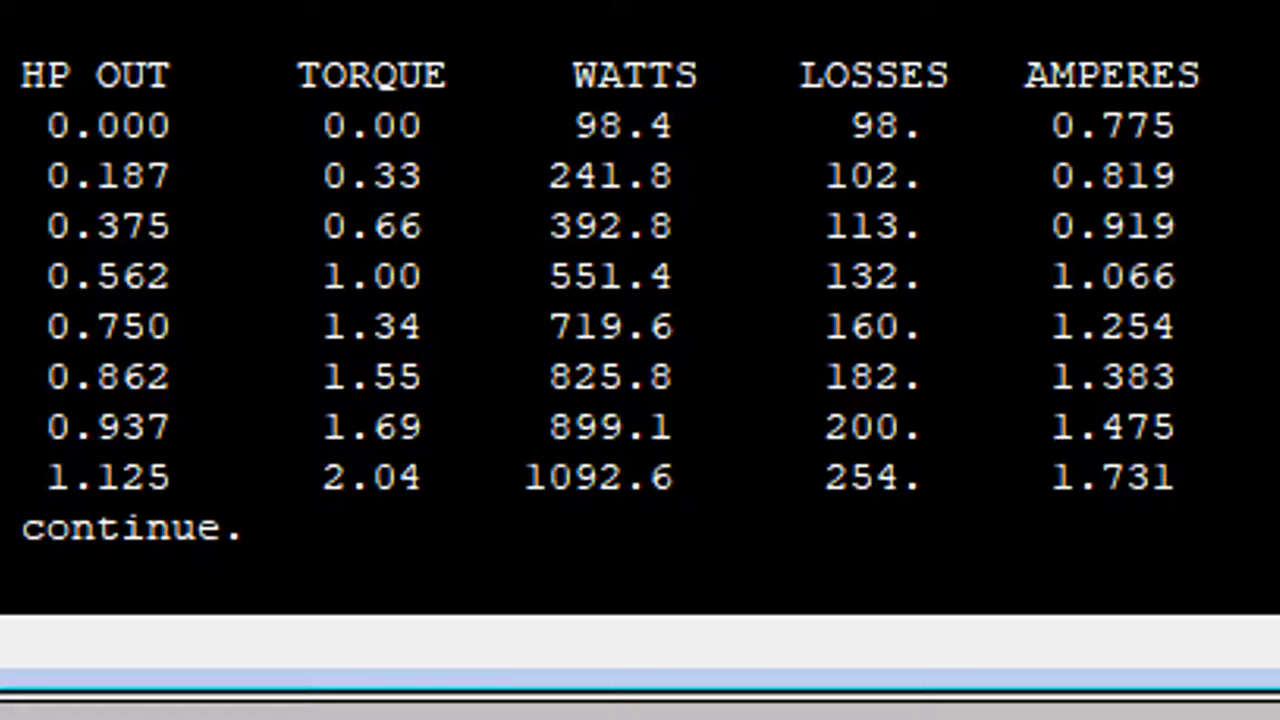
# Step: Finish paging through the on-screen results, repeat the outputs to the printer and write the performance data to file
pyautogui.press('Return')
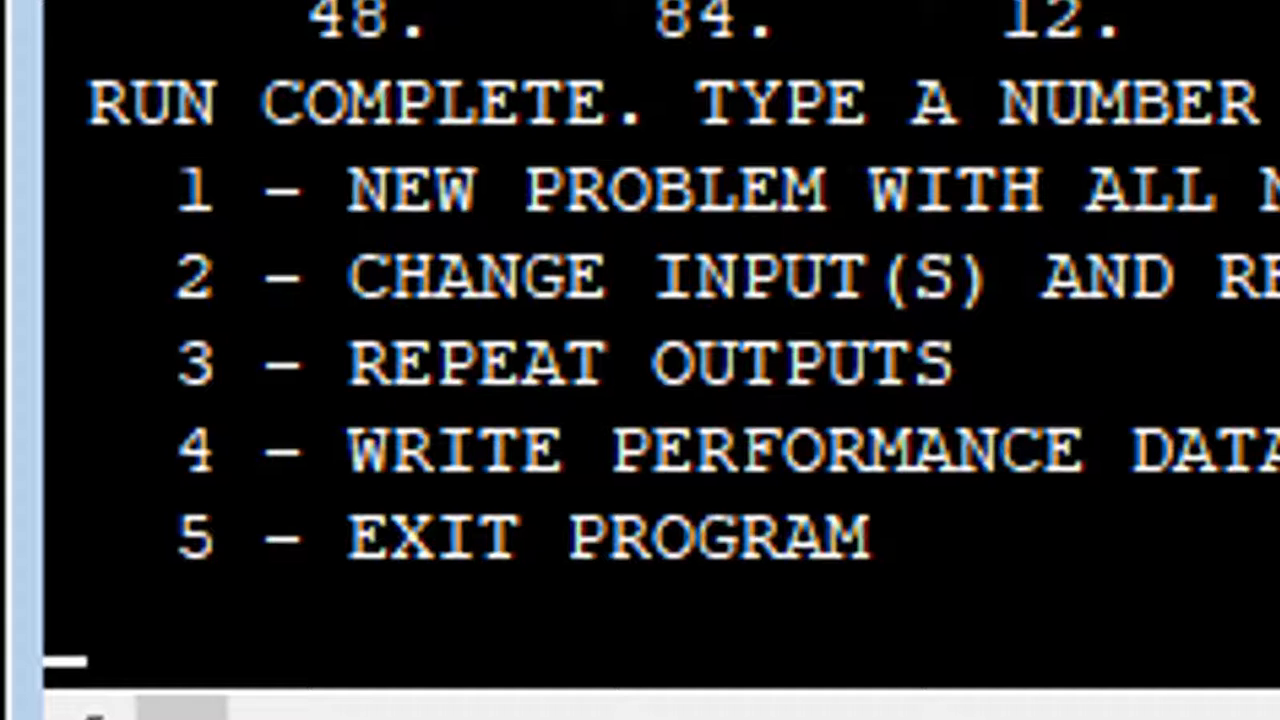
pyautogui.write('3')
pyautogui.press('Return')
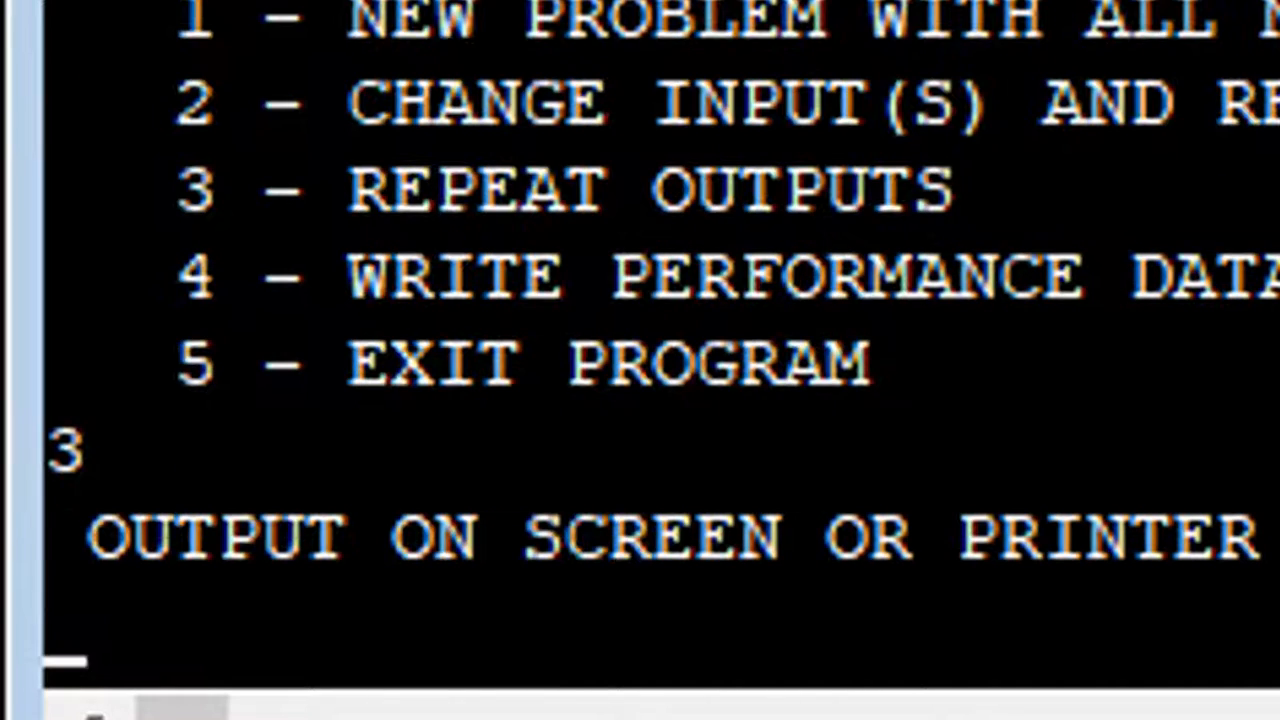
pyautogui.write('P')
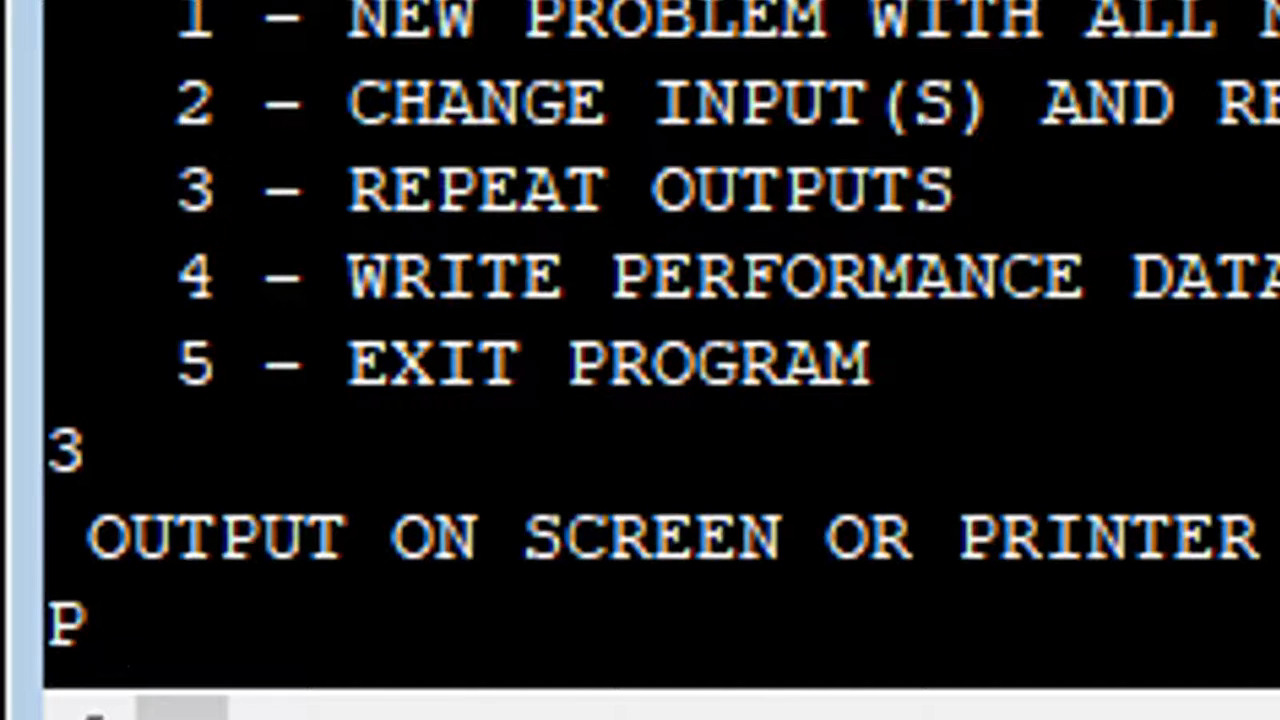
pyautogui.press('Return')
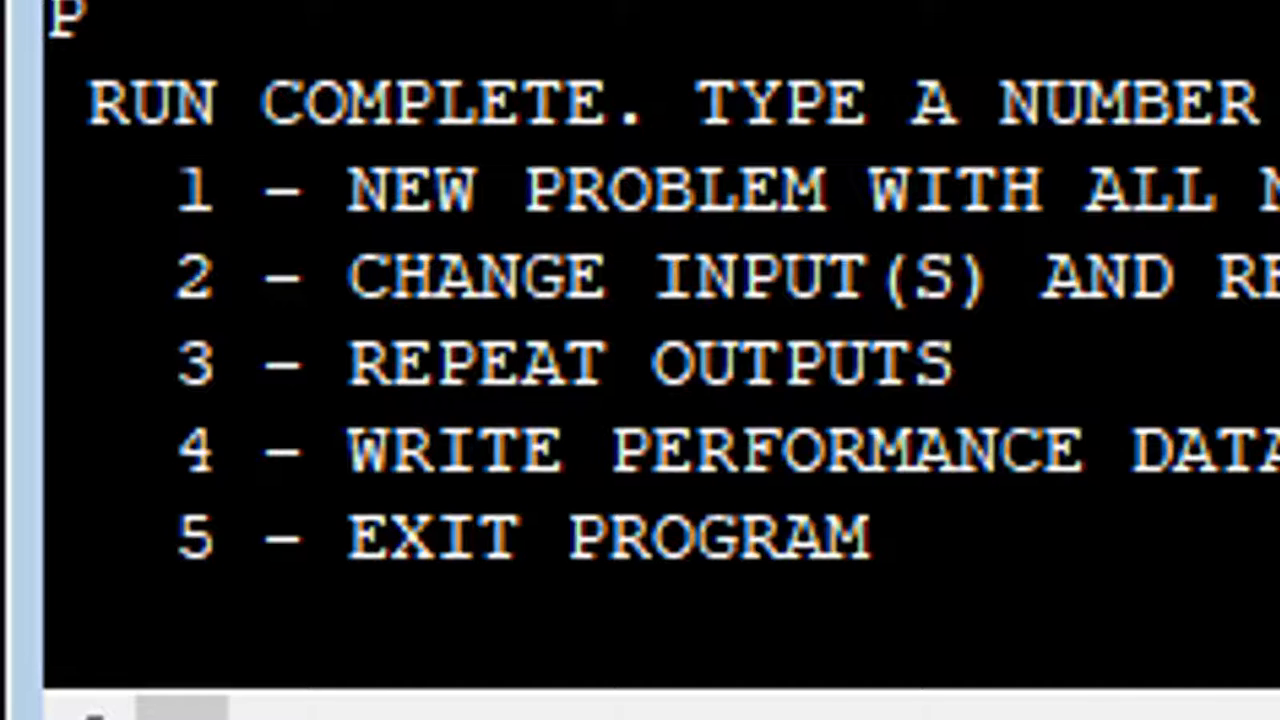
pyautogui.write('4')
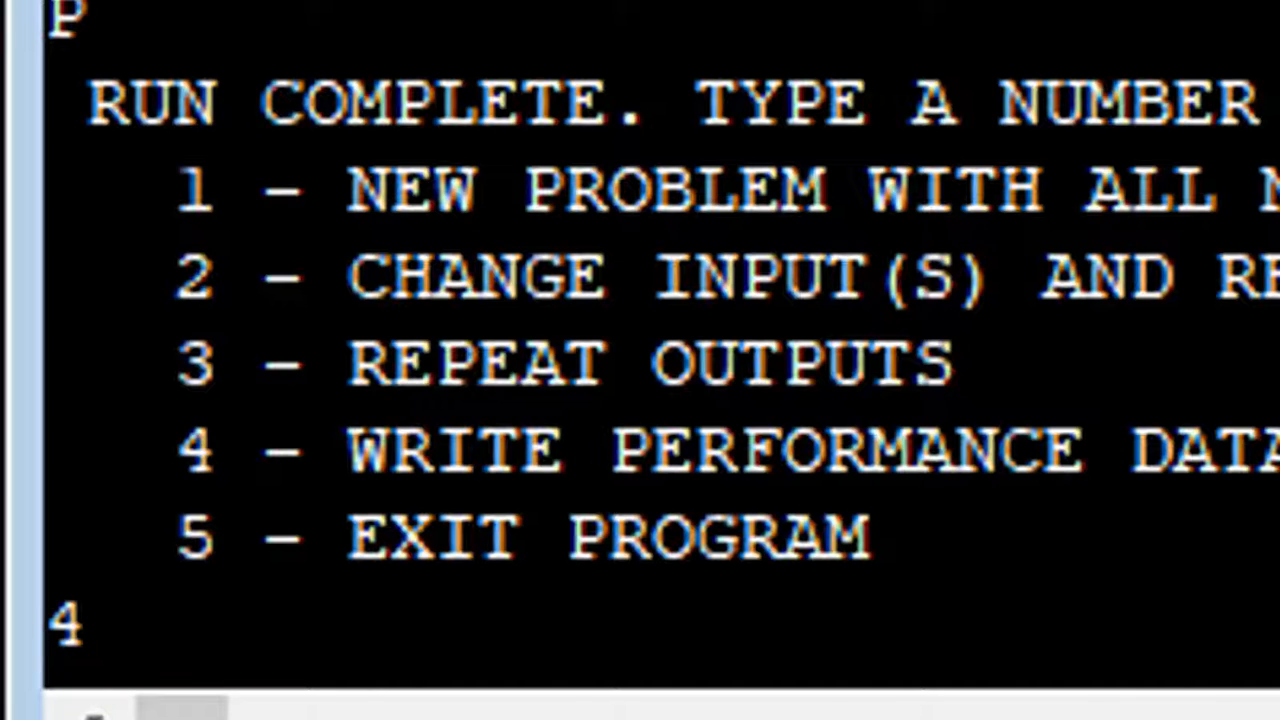
pyautogui.press('Return')
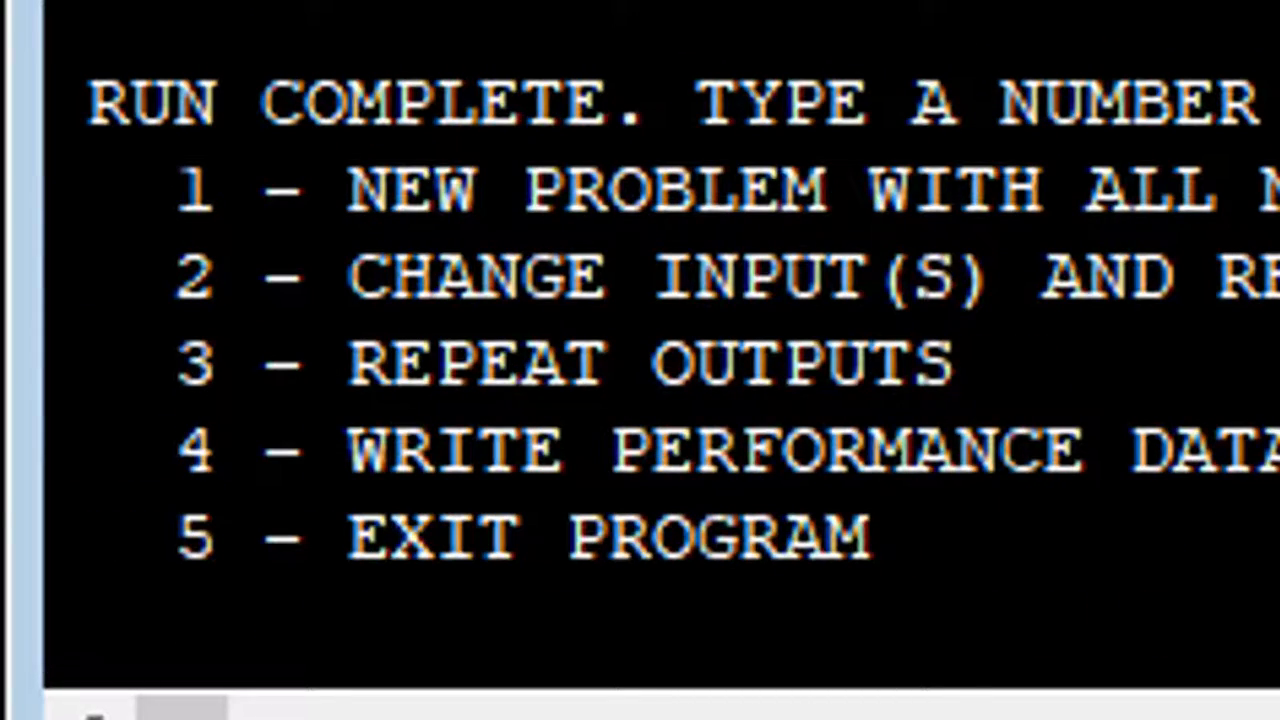
# Step: Exit the VICA-30H program and confirm closing its window
pyautogui.write('5')
pyautogui.press('Return')
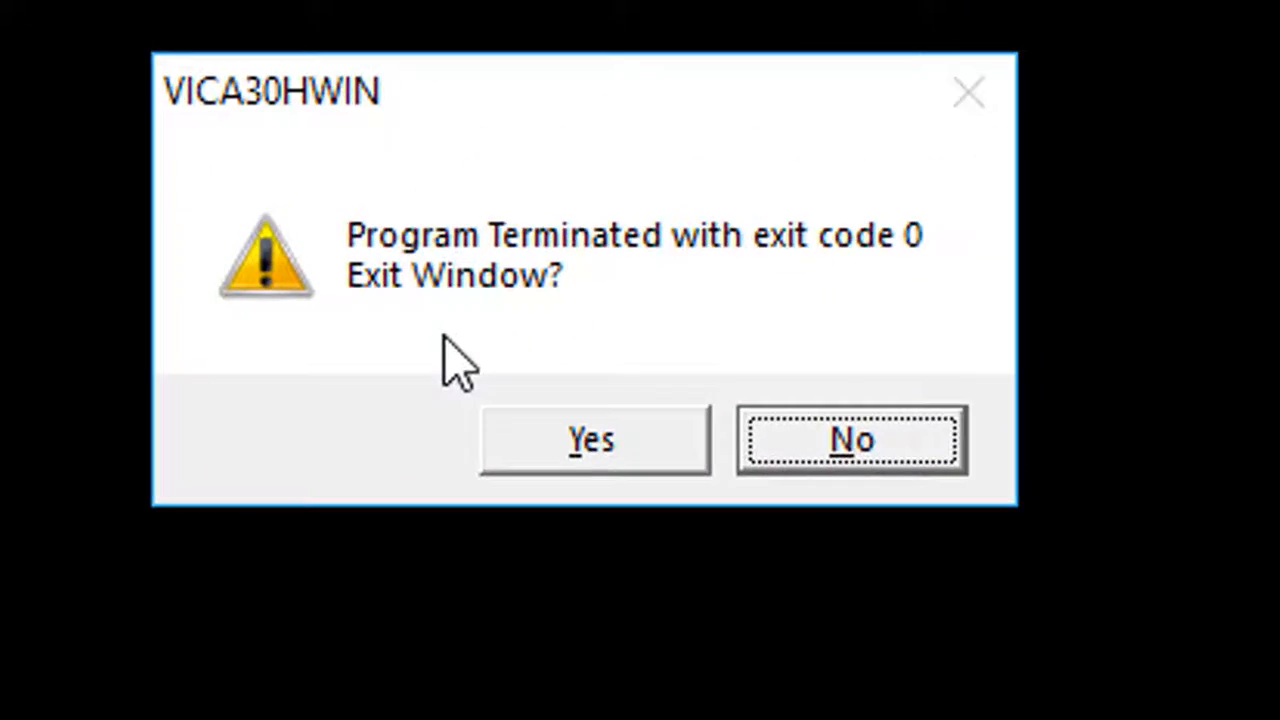
pyautogui.click(583, 446)
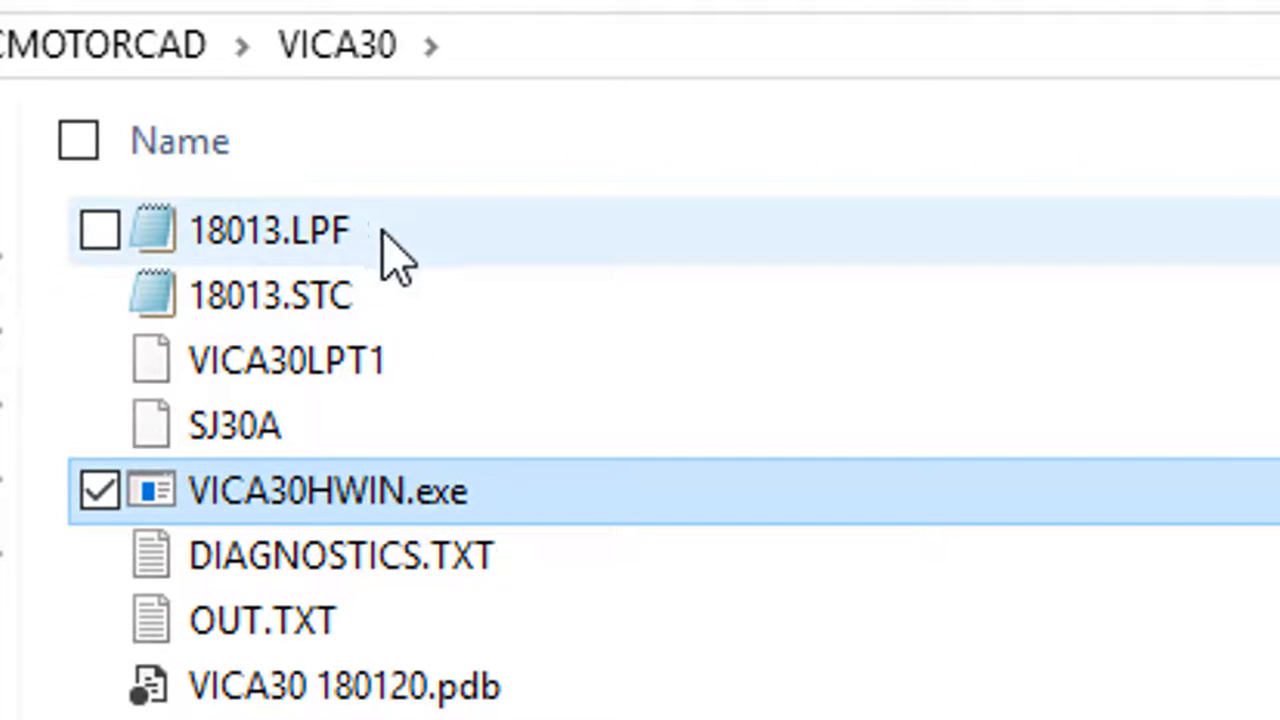
# Step: In File Explorer's VICA30 folder, open the output files 18013.LPF and 18013.STC one after the other and examine their performance data
pyautogui.doubleClick(386, 262)
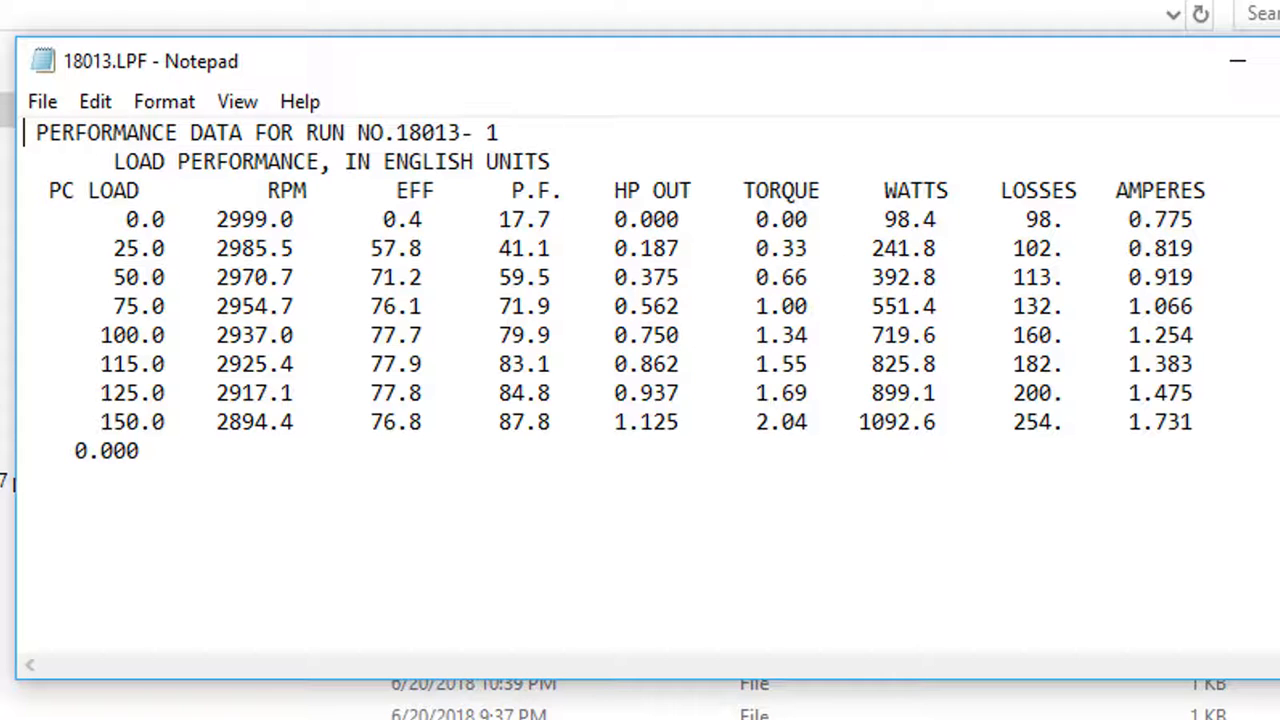
pyautogui.click(1279, 61)
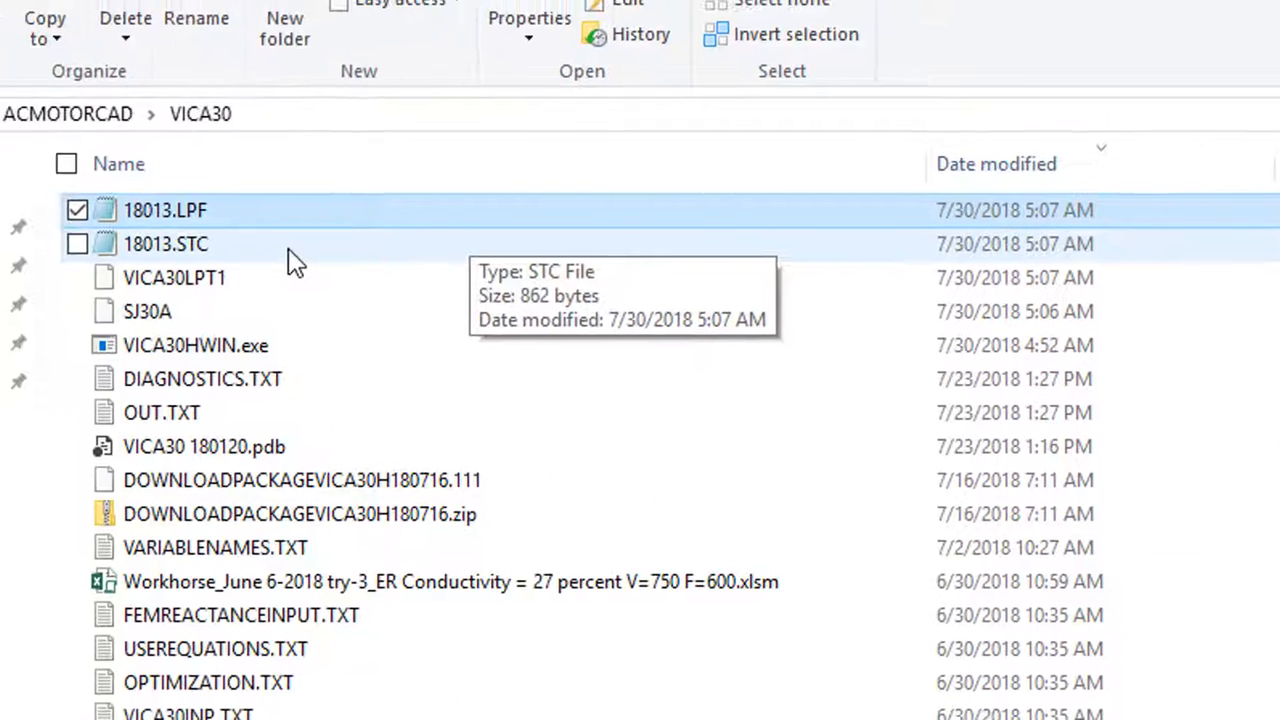
pyautogui.click(293, 250)
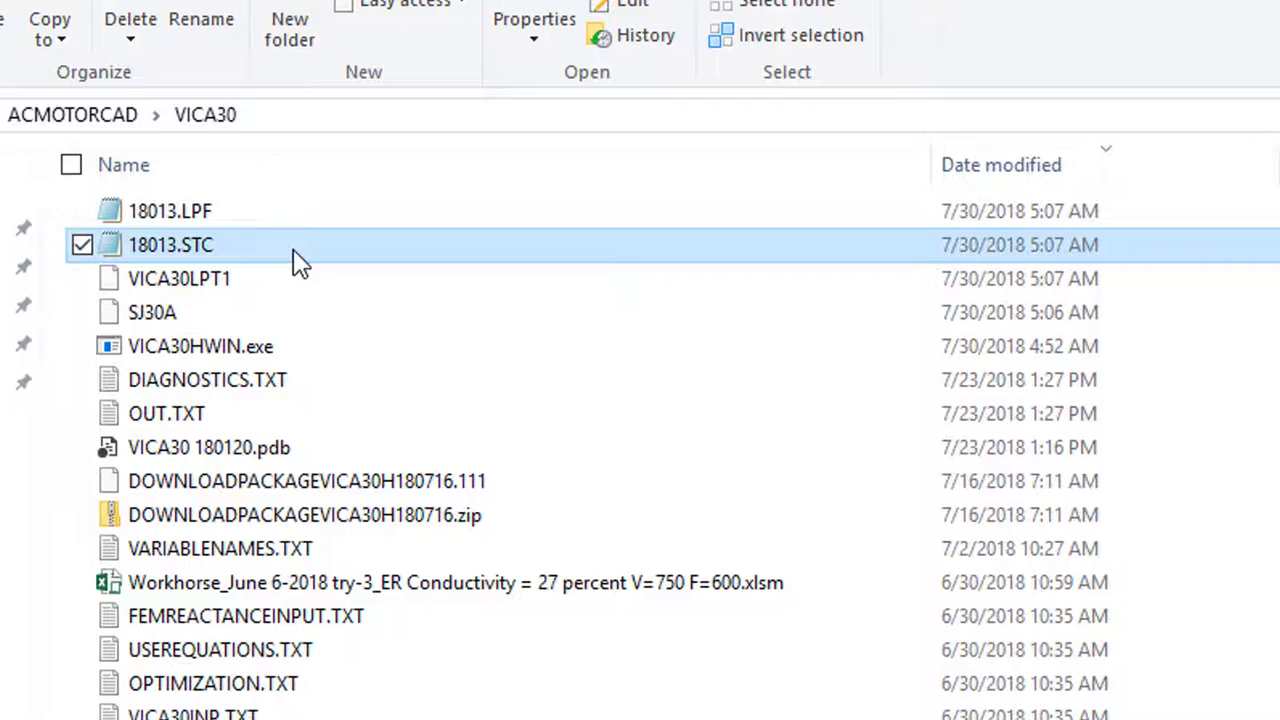
pyautogui.doubleClick(298, 262)
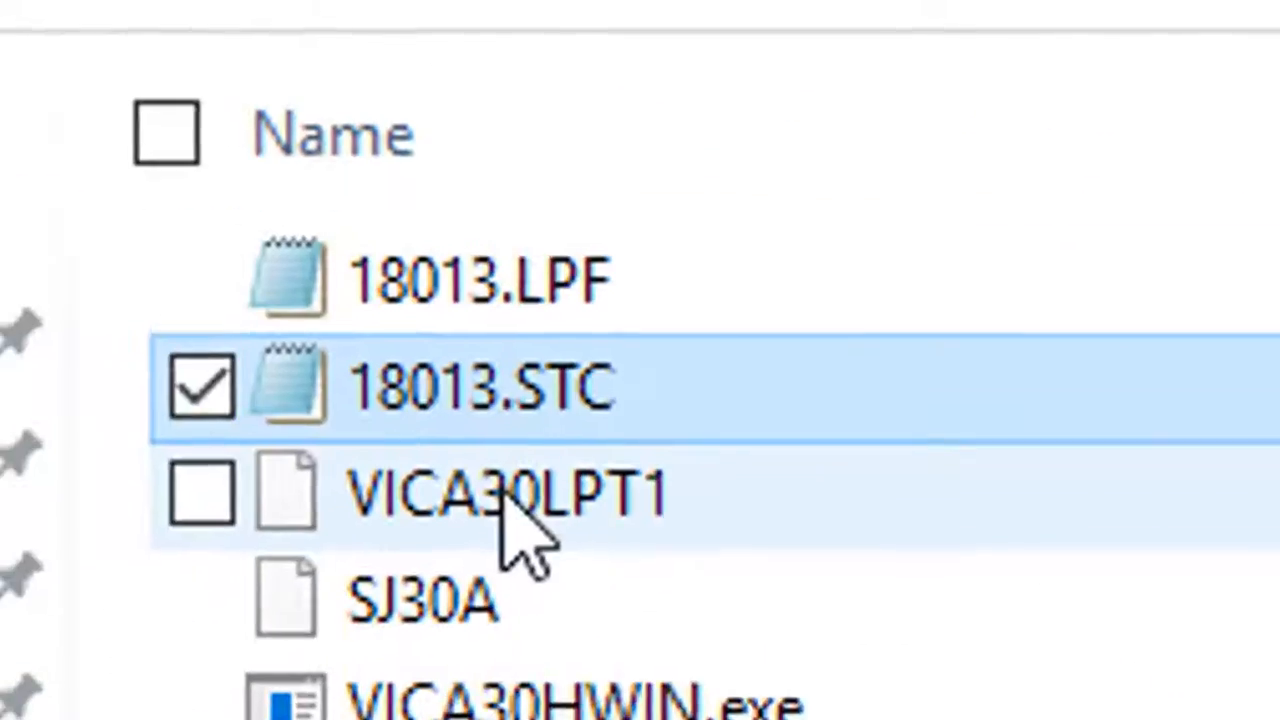
# Step: Open the VICA30LPT1 file with Notepad and review the printed input data, load performance and speed-torque characteristics
pyautogui.click(545, 505)
pyautogui.click(530, 500)
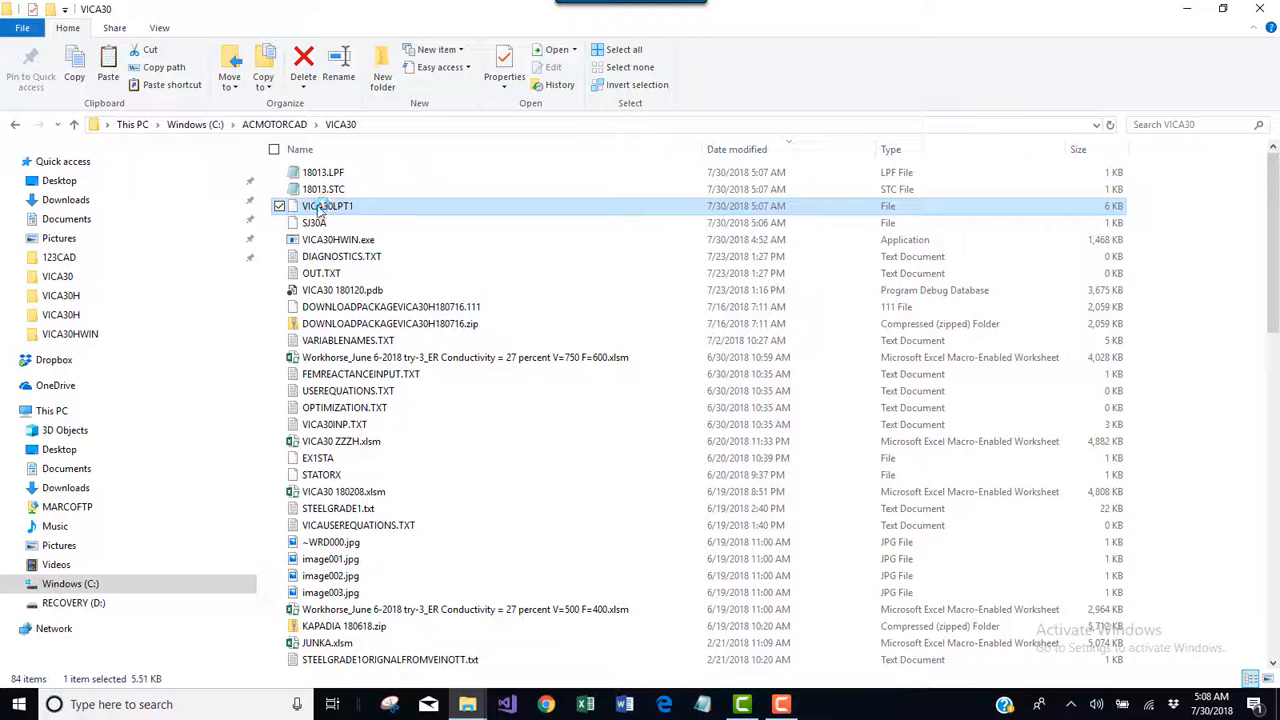
pyautogui.doubleClick(319, 206)
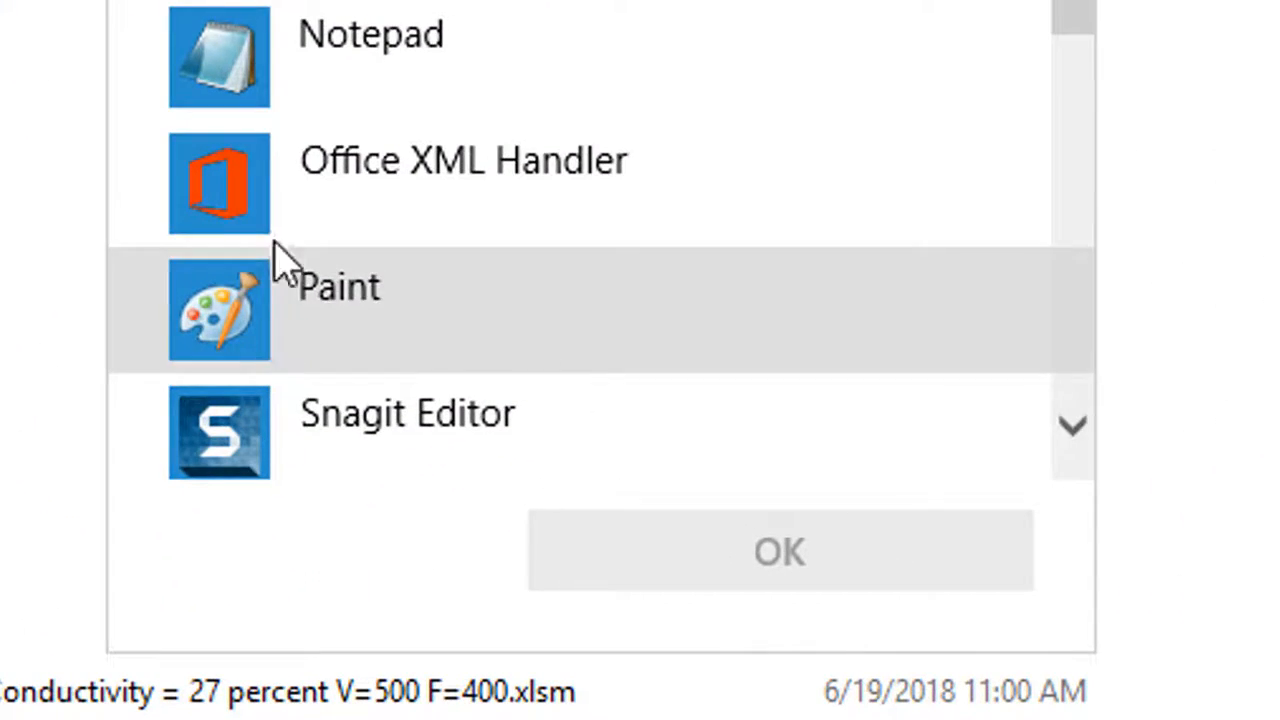
pyautogui.click(278, 62)
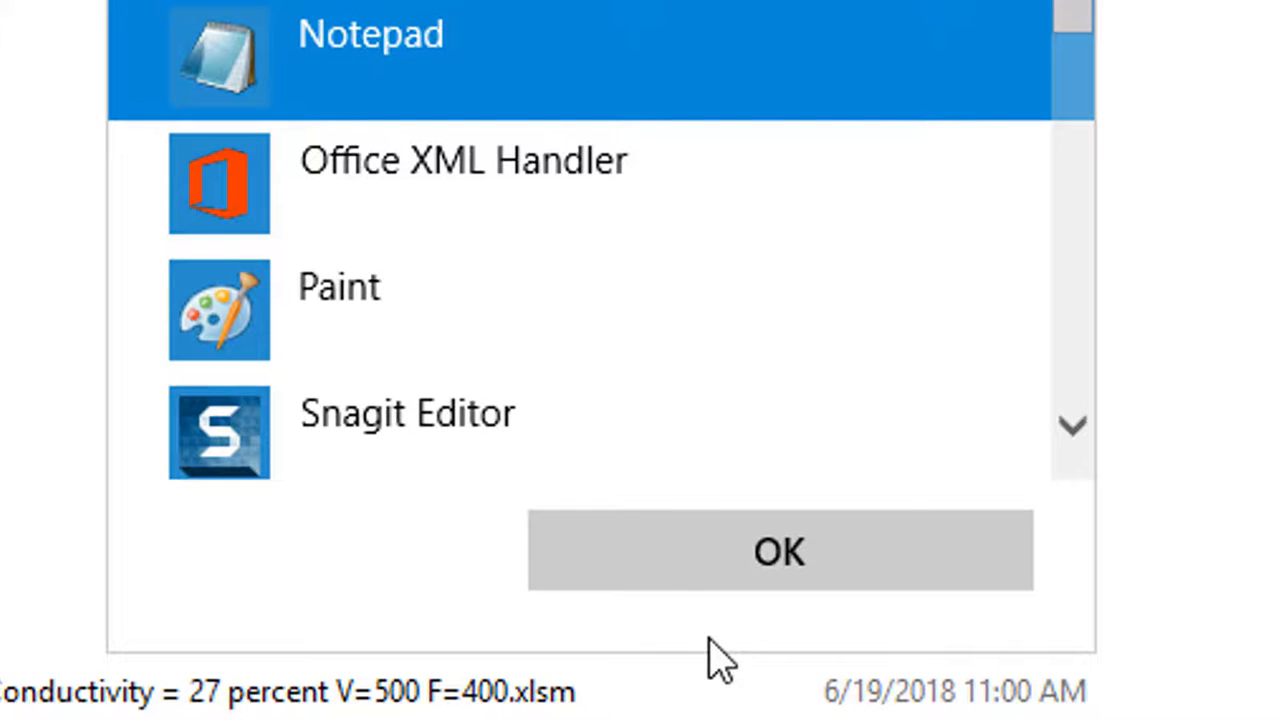
pyautogui.click(666, 562)
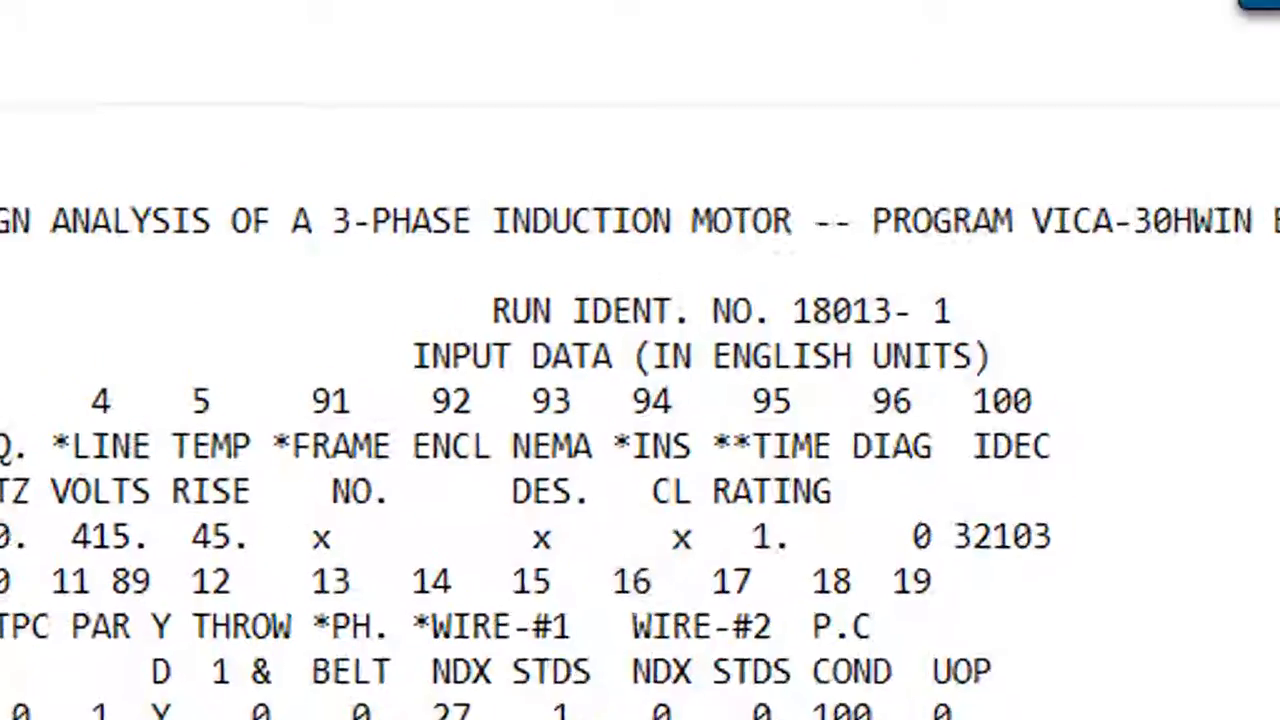
pyautogui.scroll(-6, 640, 420)
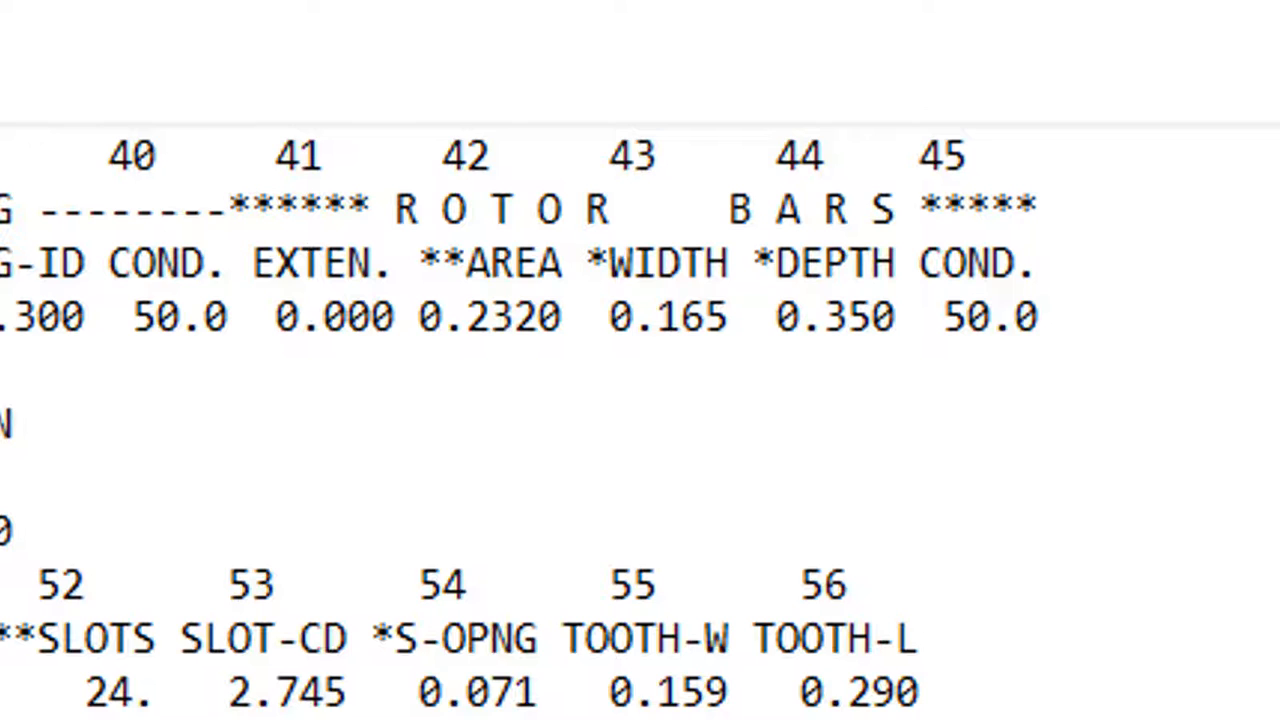
pyautogui.scroll(-2, 640, 420)
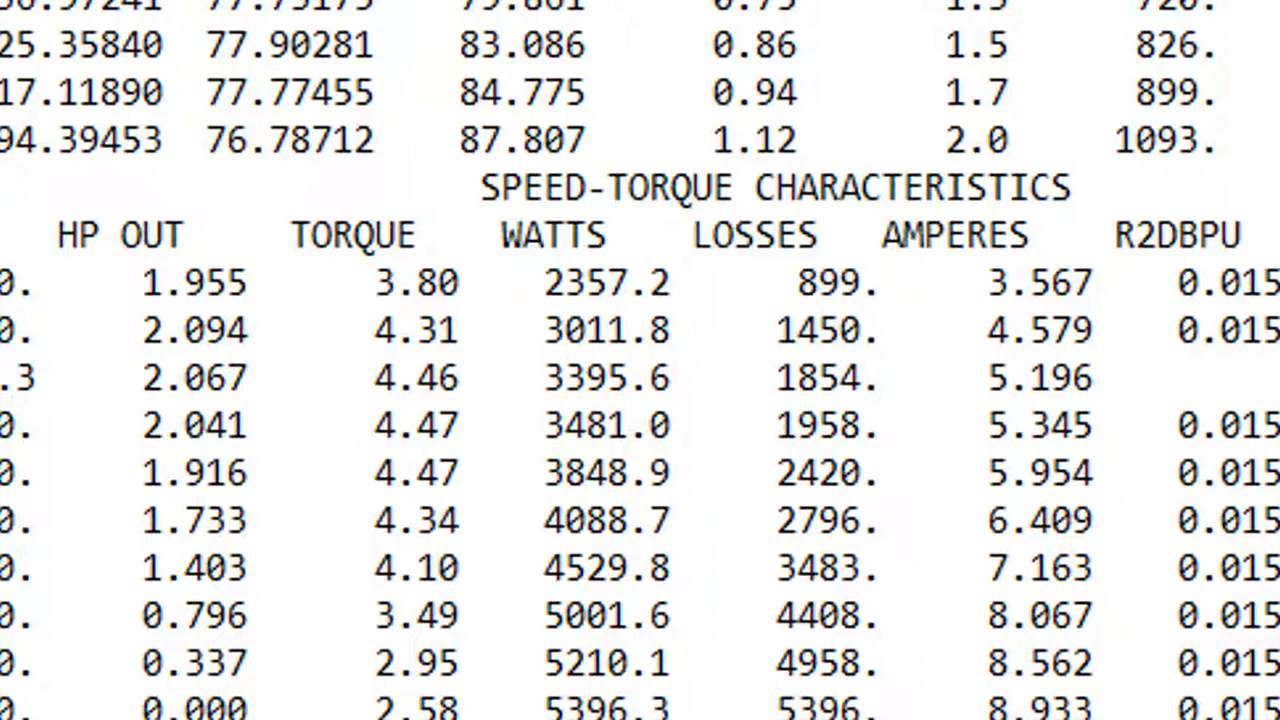
pyautogui.scroll(12, 749, 712)
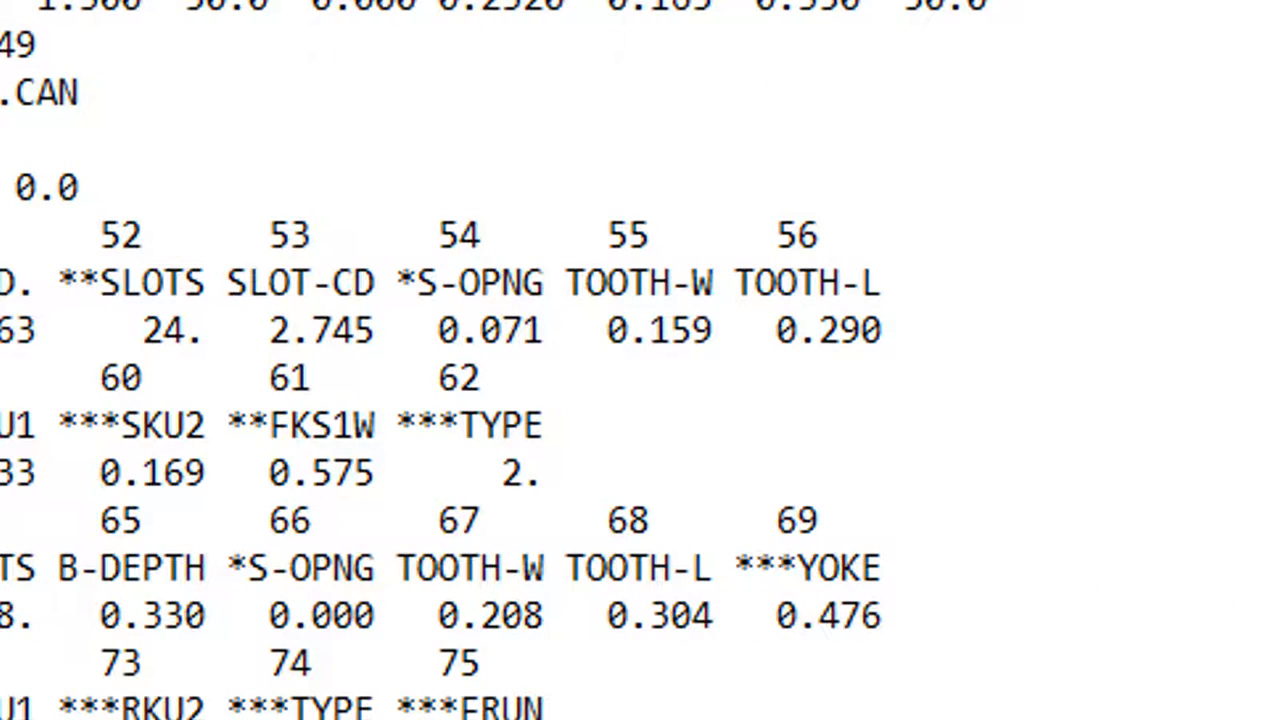